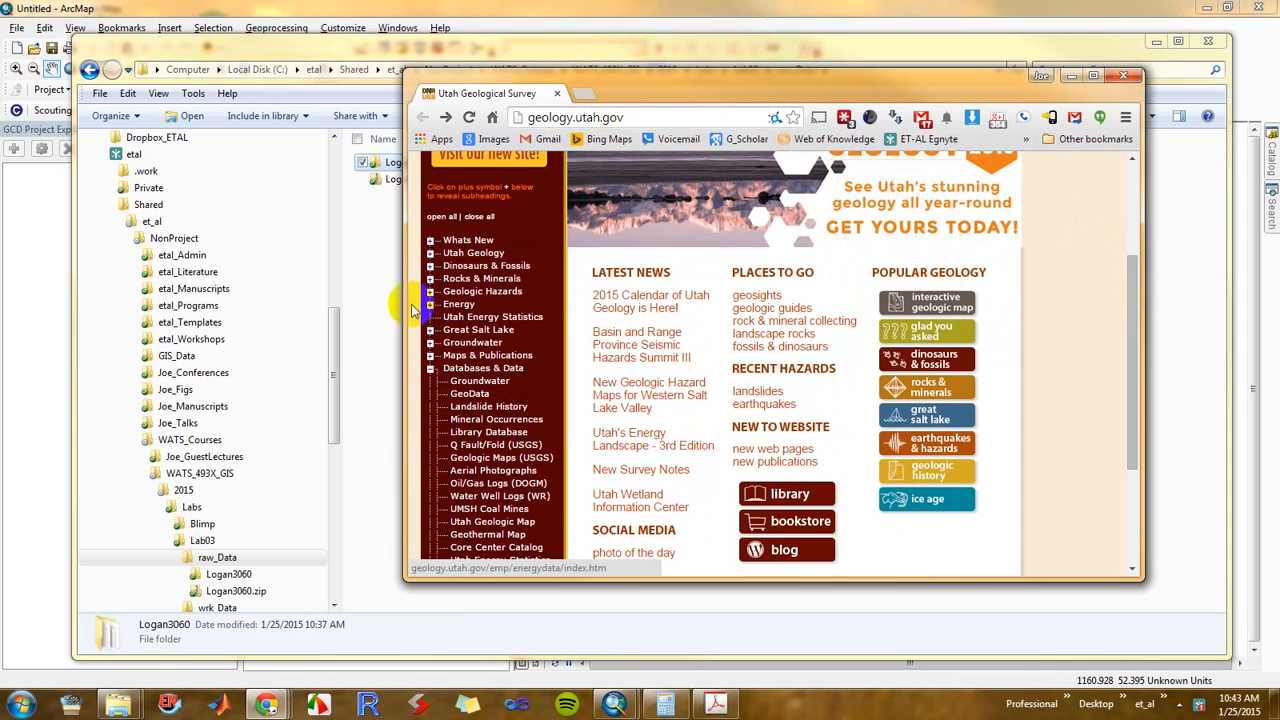
Open the GIS Map Data page of the Utah Geological Survey site and find the Logan 30' x 60' quadrangle's GIS data download
click(432, 378)
click(432, 378)
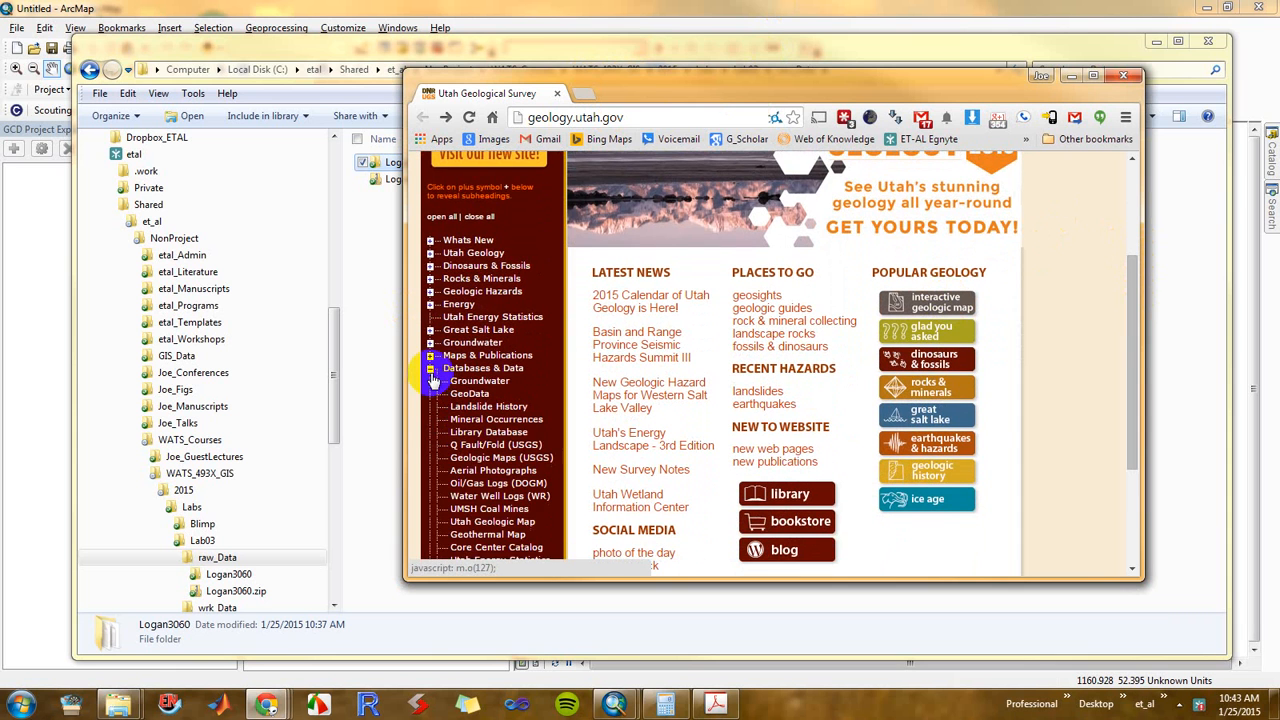
scroll(470, 420, down, 2)
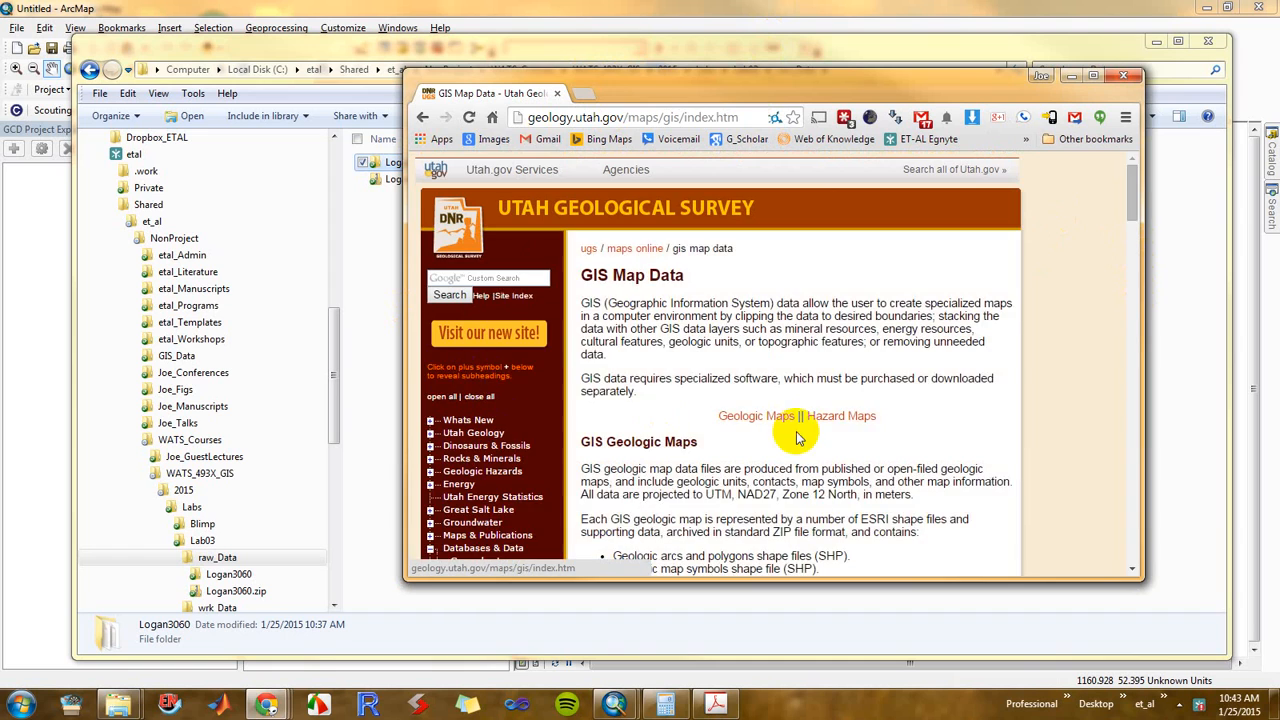
scroll(797, 437, down, 4)
scroll(797, 431, down, 4)
scroll(820, 400, down, 1)
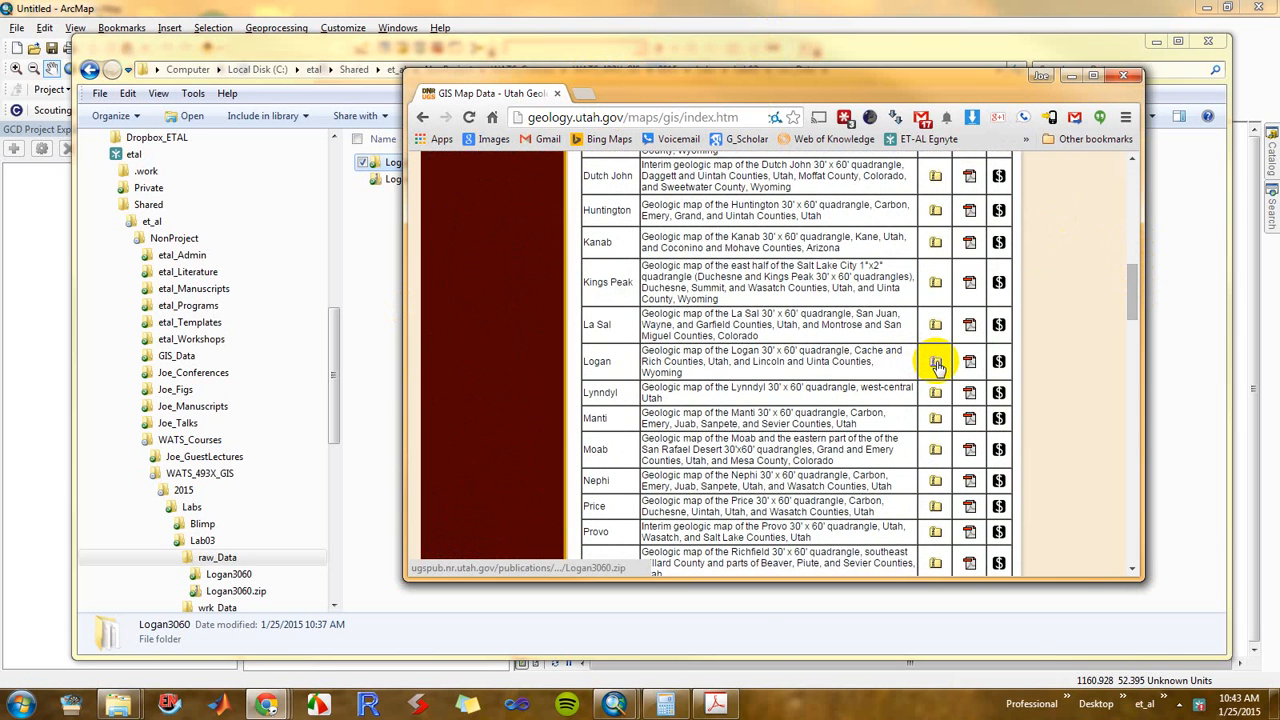
Switch to Windows Explorer and open the extracted Logan3060 folder inside Lab03's raw_Data folder
click(375, 44)
click(203, 541)
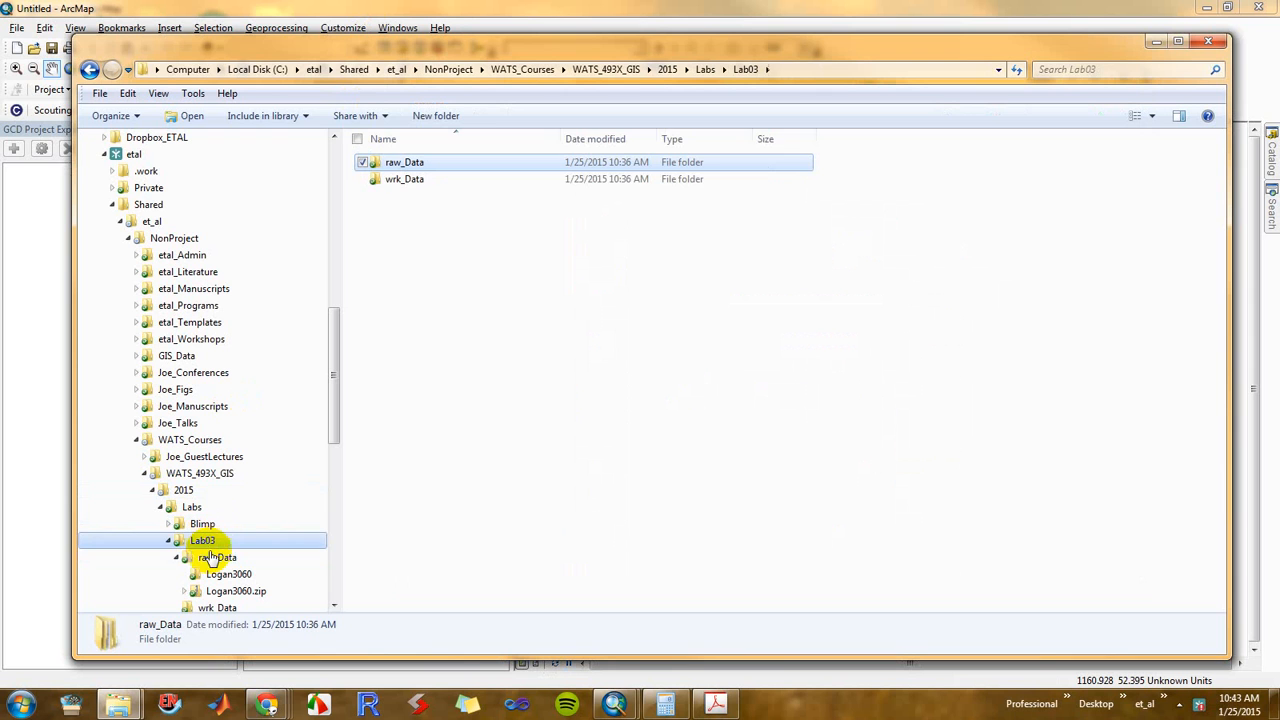
click(213, 557)
click(445, 182)
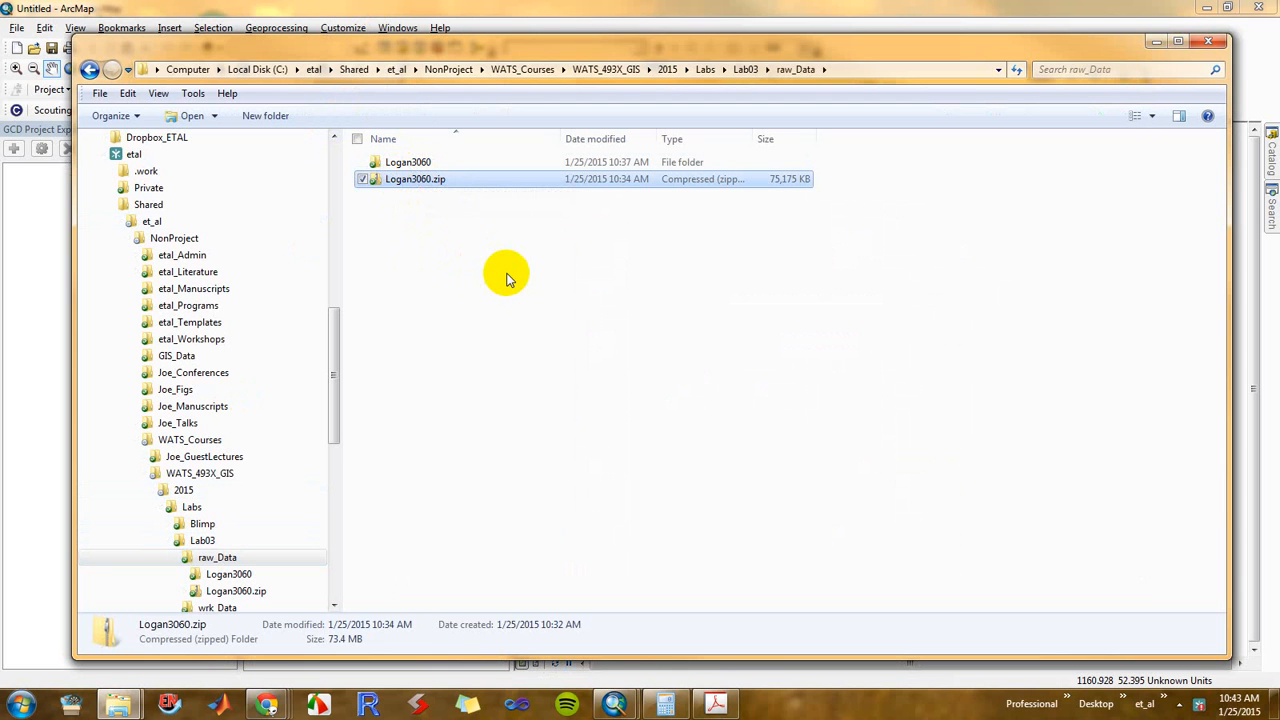
double_click(403, 164)
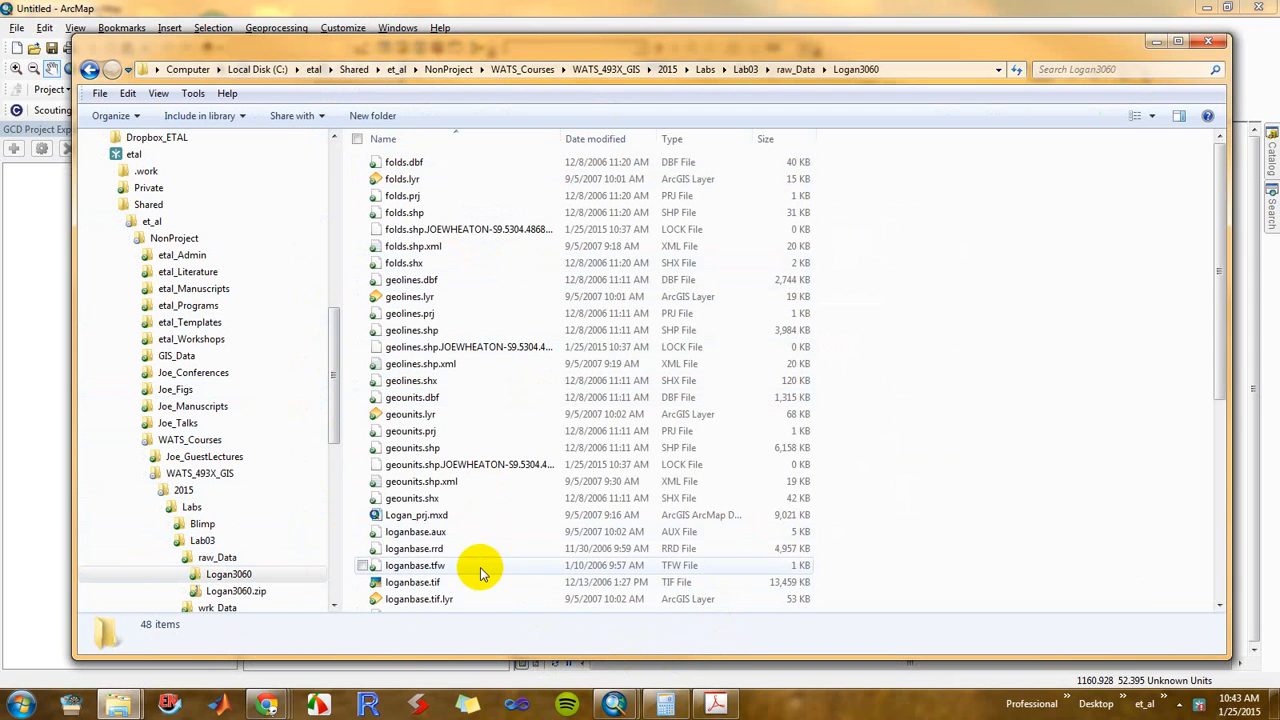
Look through the shapefiles, layer files and map document in the Logan3060 folder
click(405, 497)
scroll(420, 420, down, 3)
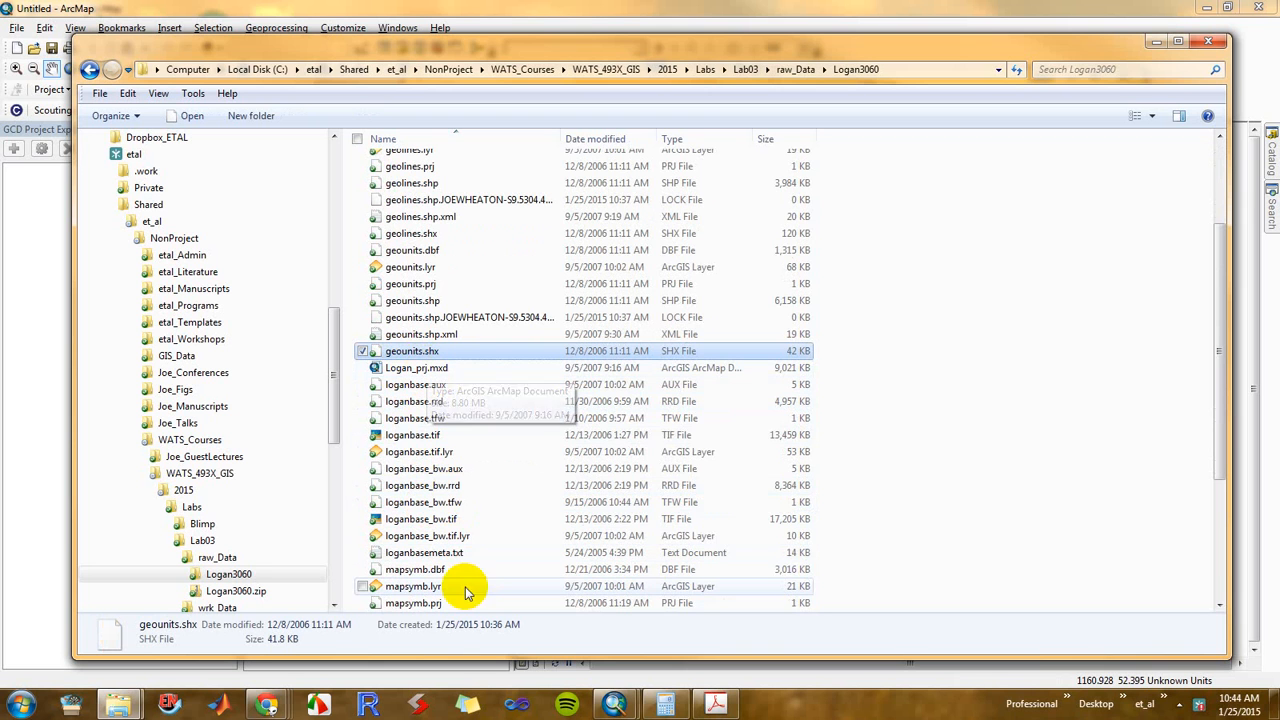
click(620, 704)
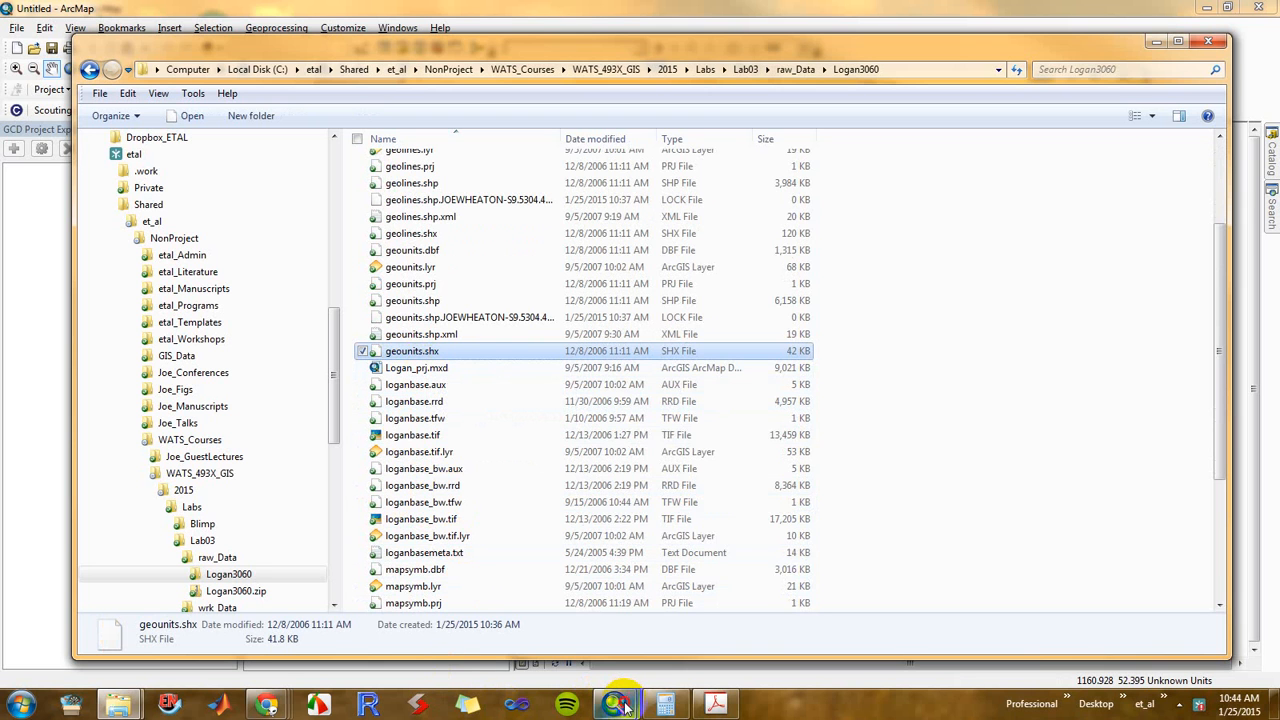
click(668, 642)
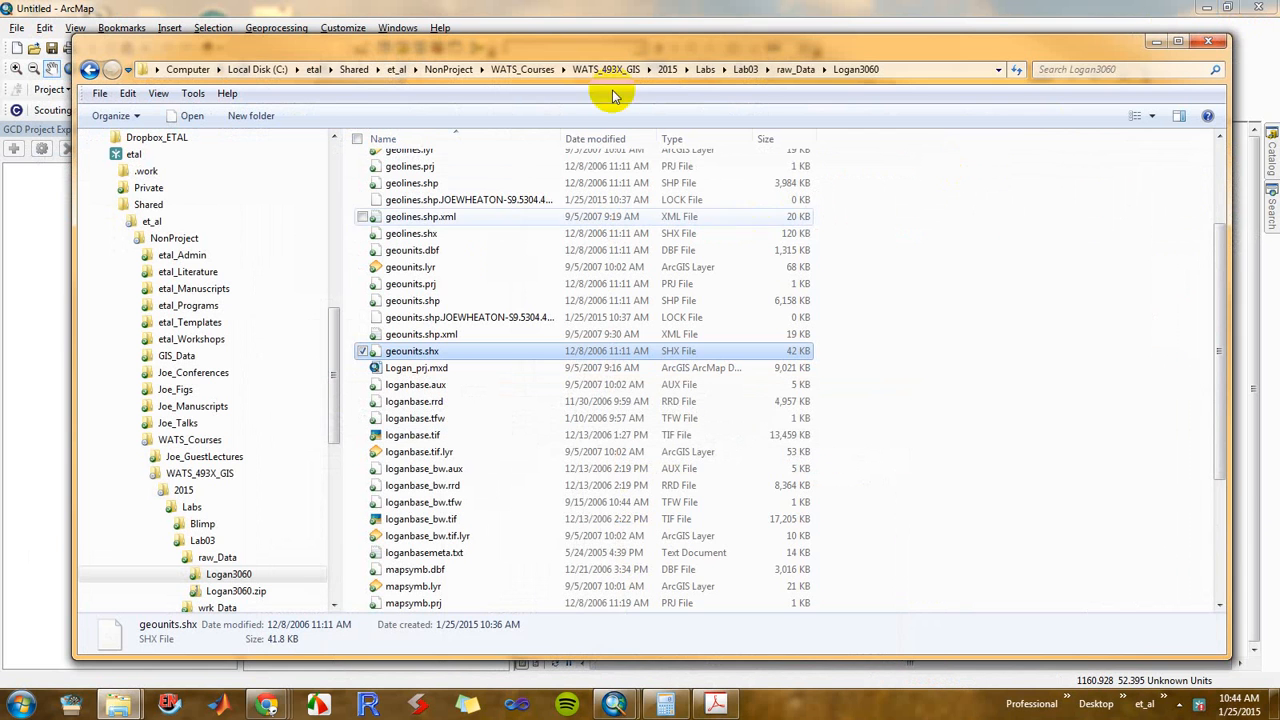
Locate UGSlogan.pdf in the Logan3060 folder, switch to it in Adobe Acrobat Pro and move its window fully into view
click(463, 366)
scroll(450, 400, down, 4)
click(425, 489)
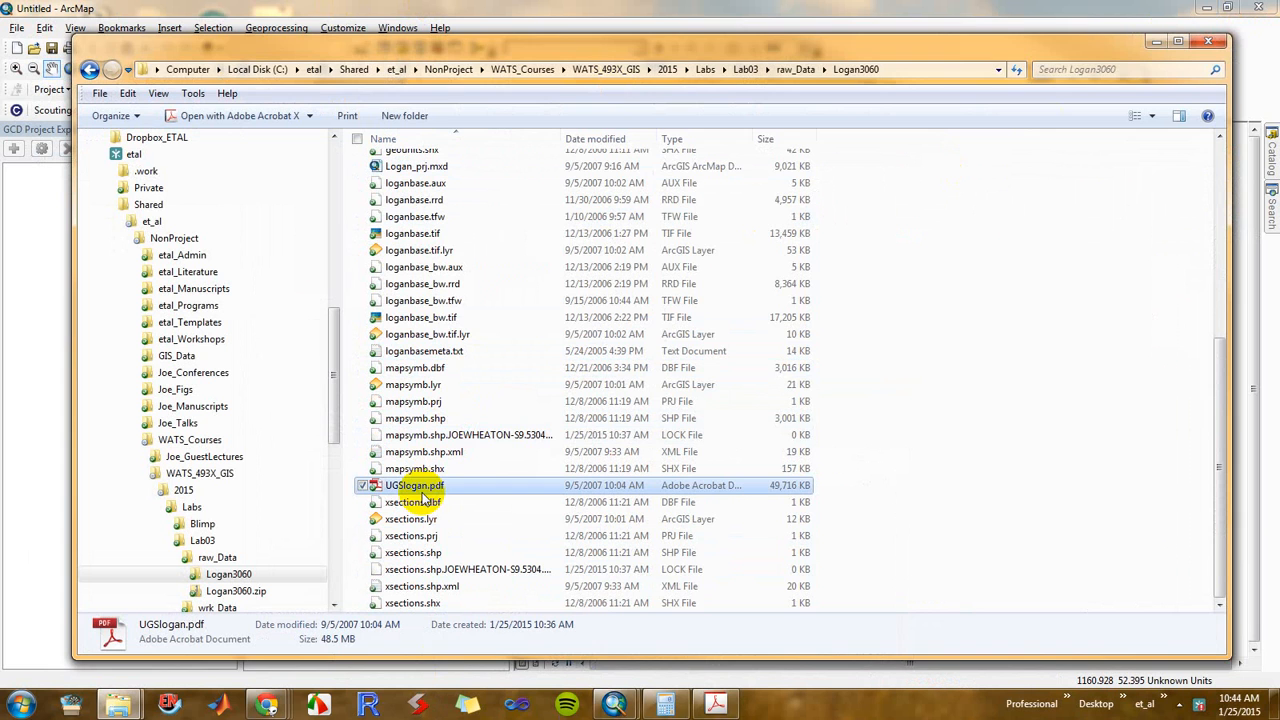
click(715, 706)
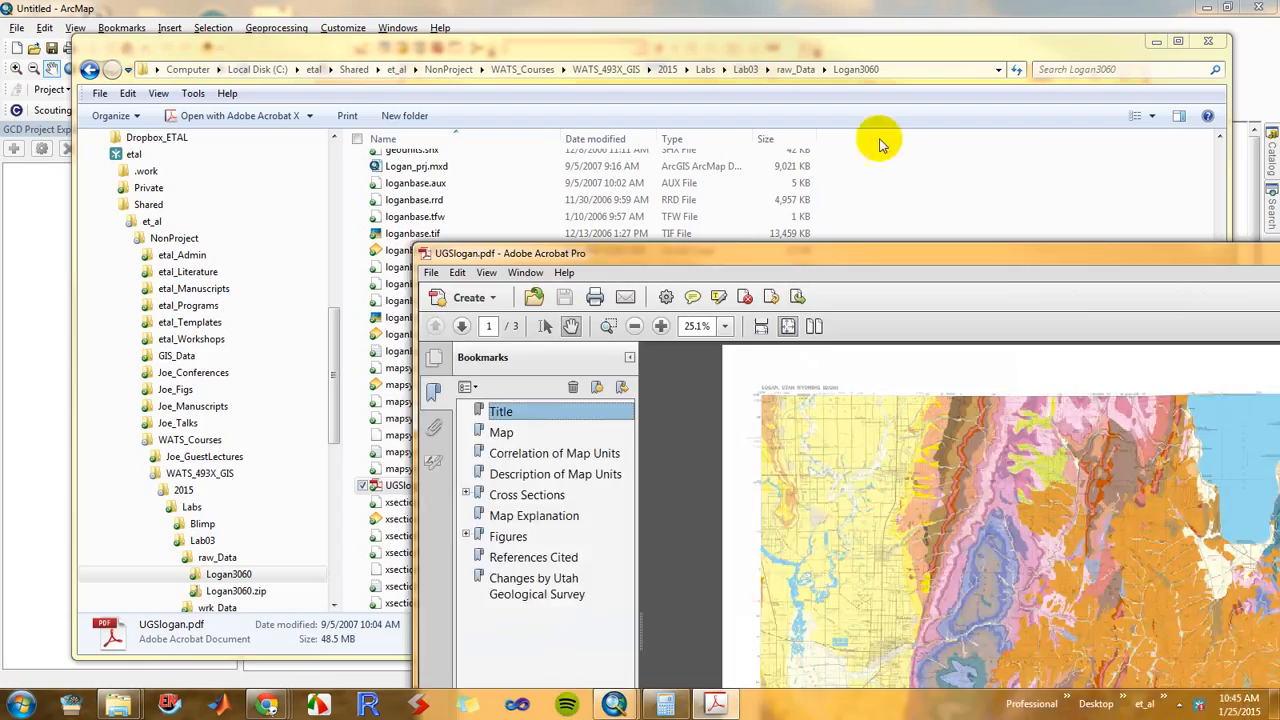
drag(1235, 277, 786, 14)
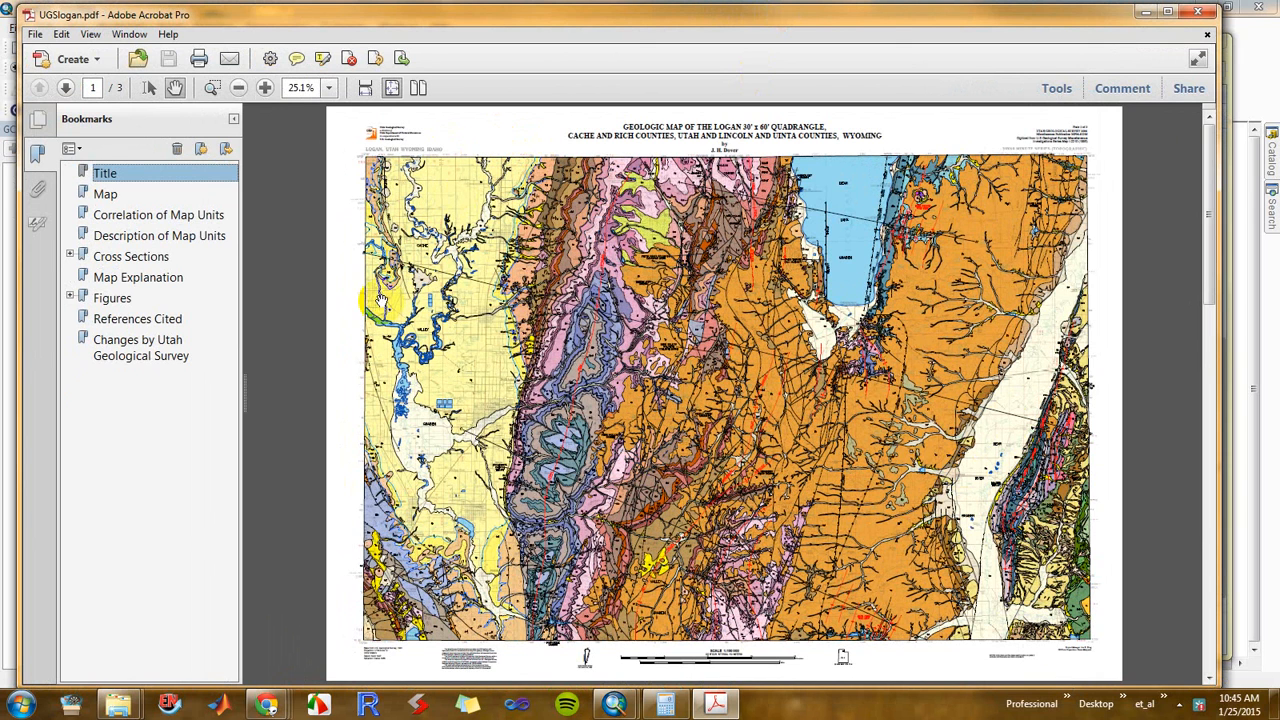
Examine the geologic map around Cache Valley and Logan up close, then view the whole map page
click(210, 90)
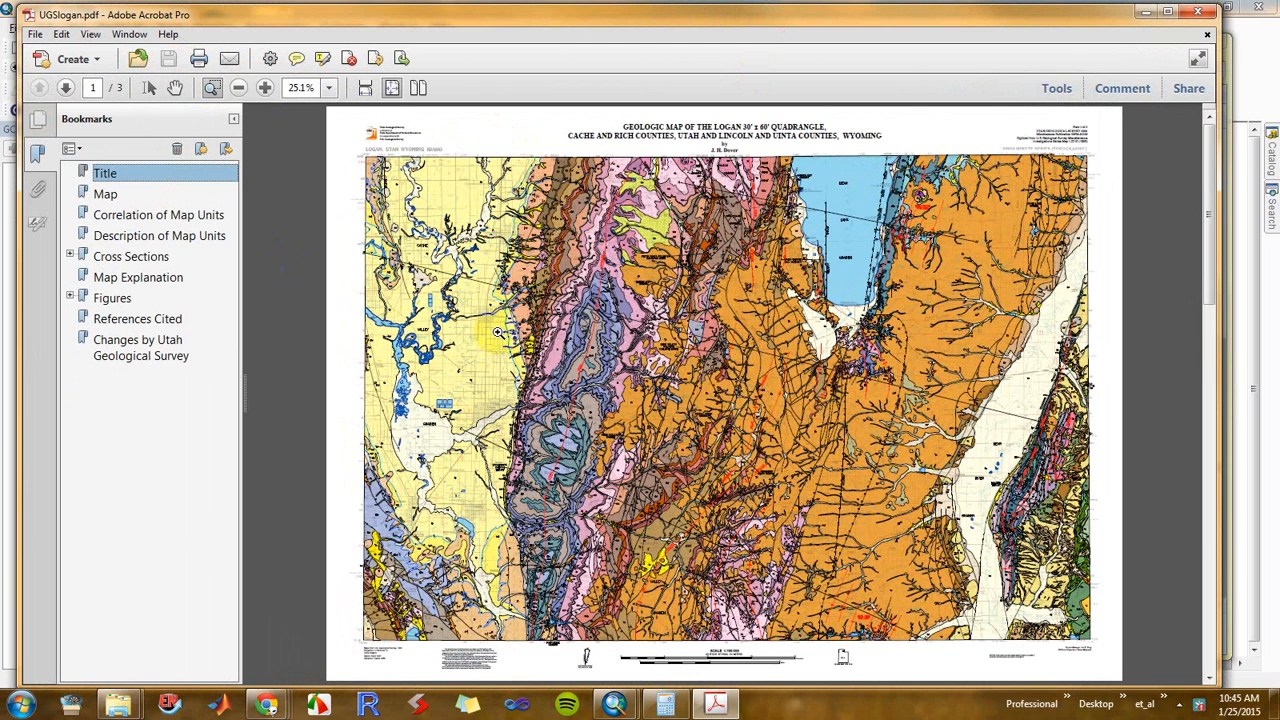
drag(367, 383, 635, 207)
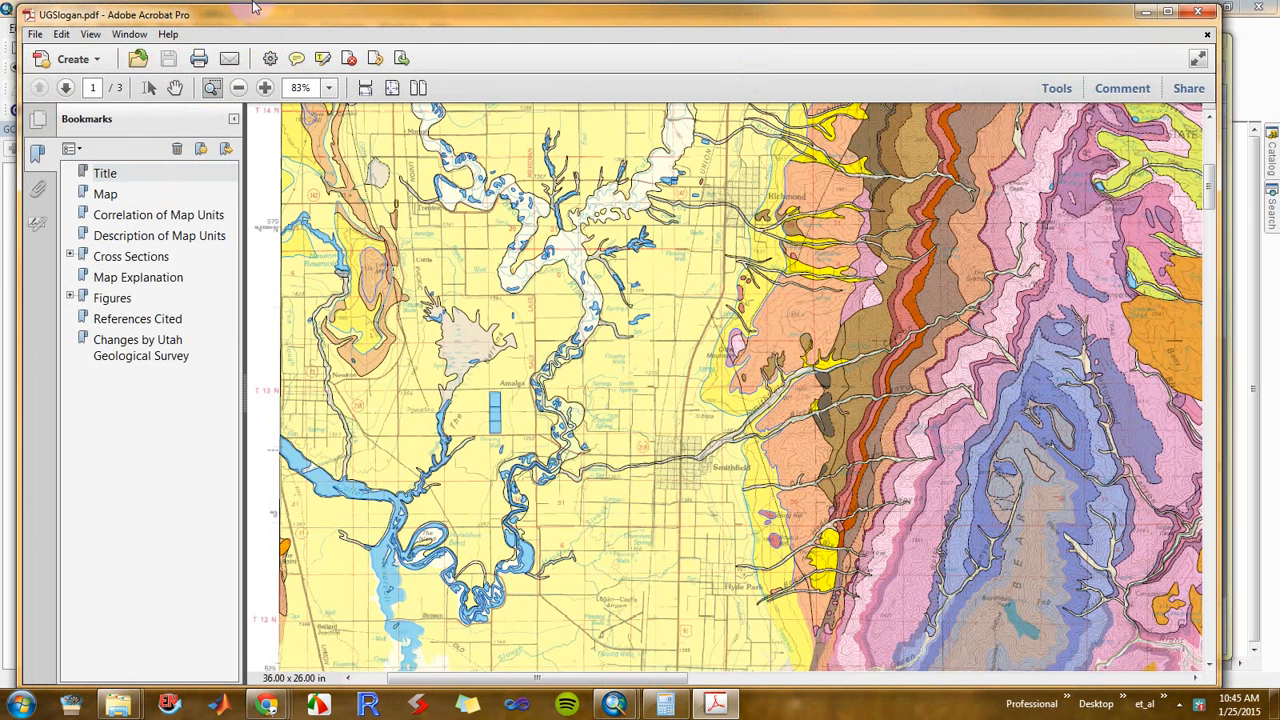
click(178, 92)
drag(741, 568, 656, 296)
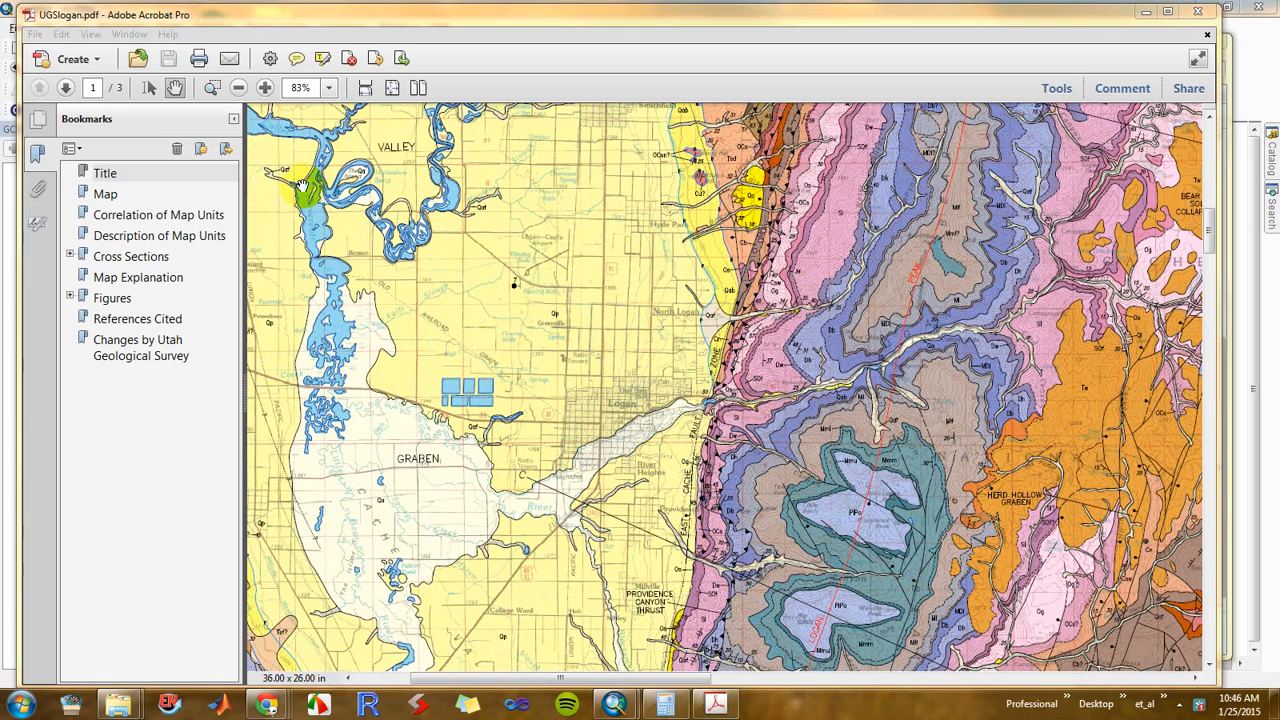
click(391, 89)
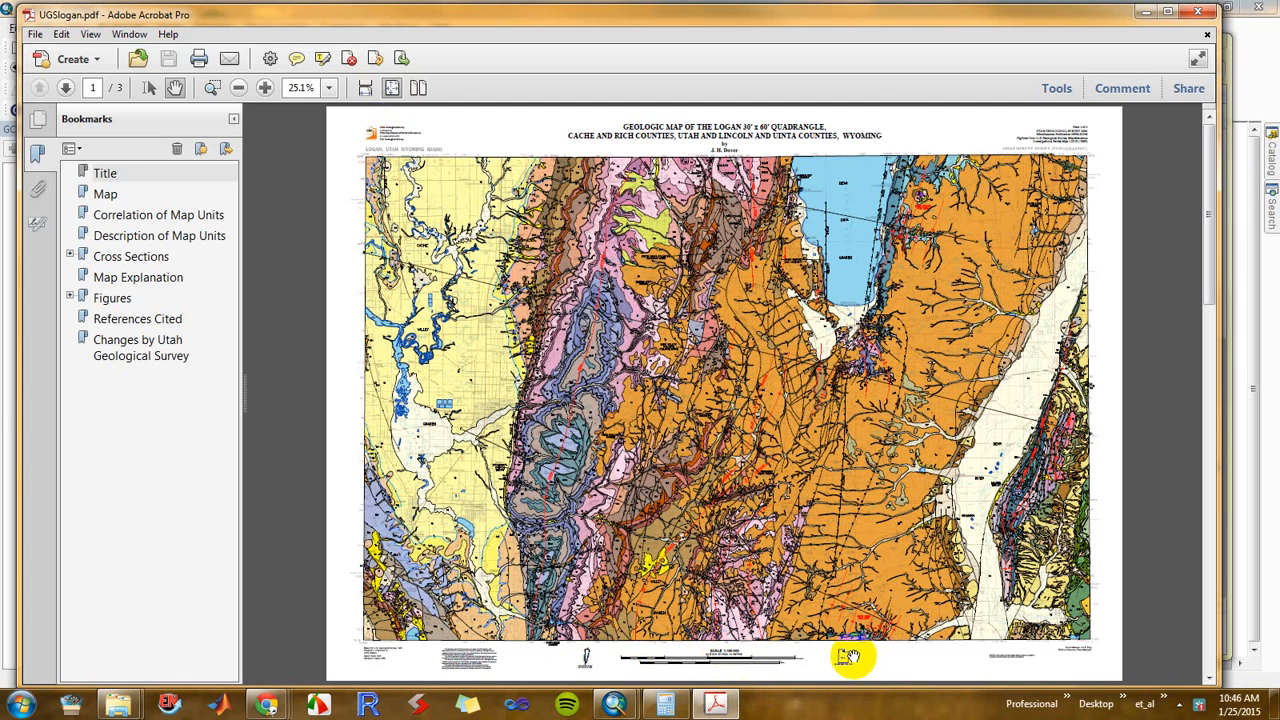
click(643, 447)
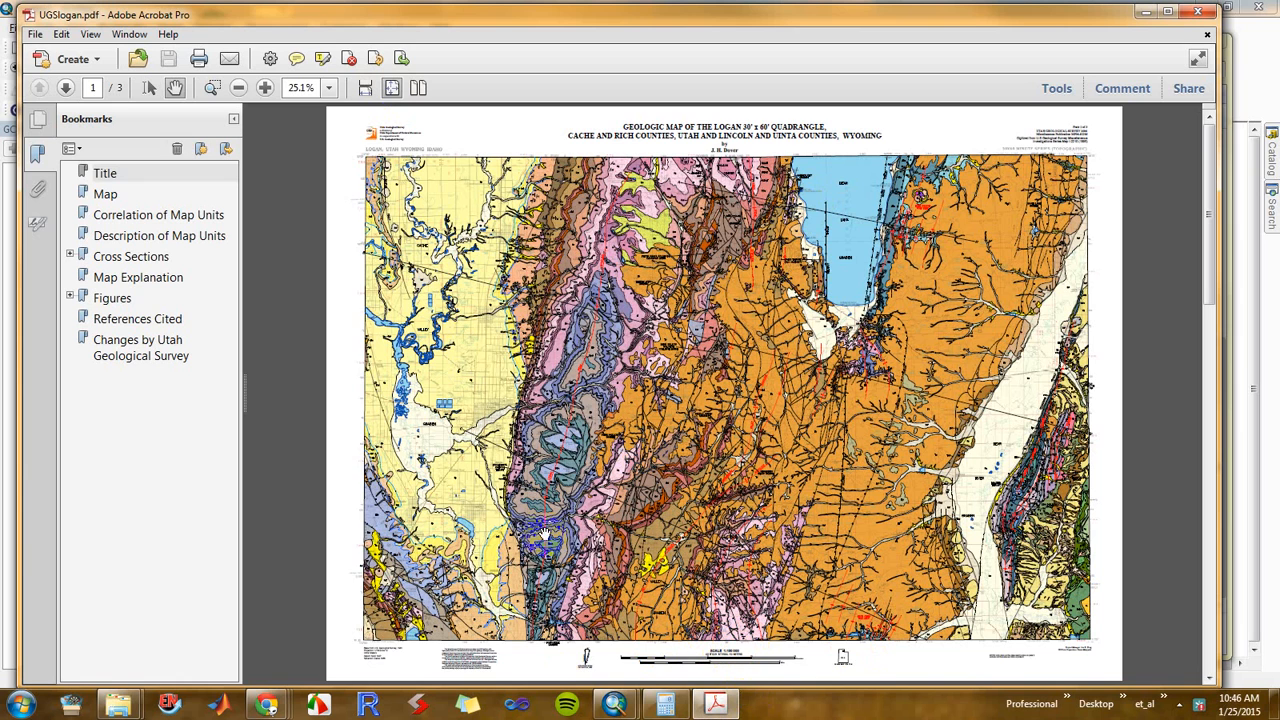
Examine the correlation and description of map units on page 2 of the PDF at close range
click(1213, 550)
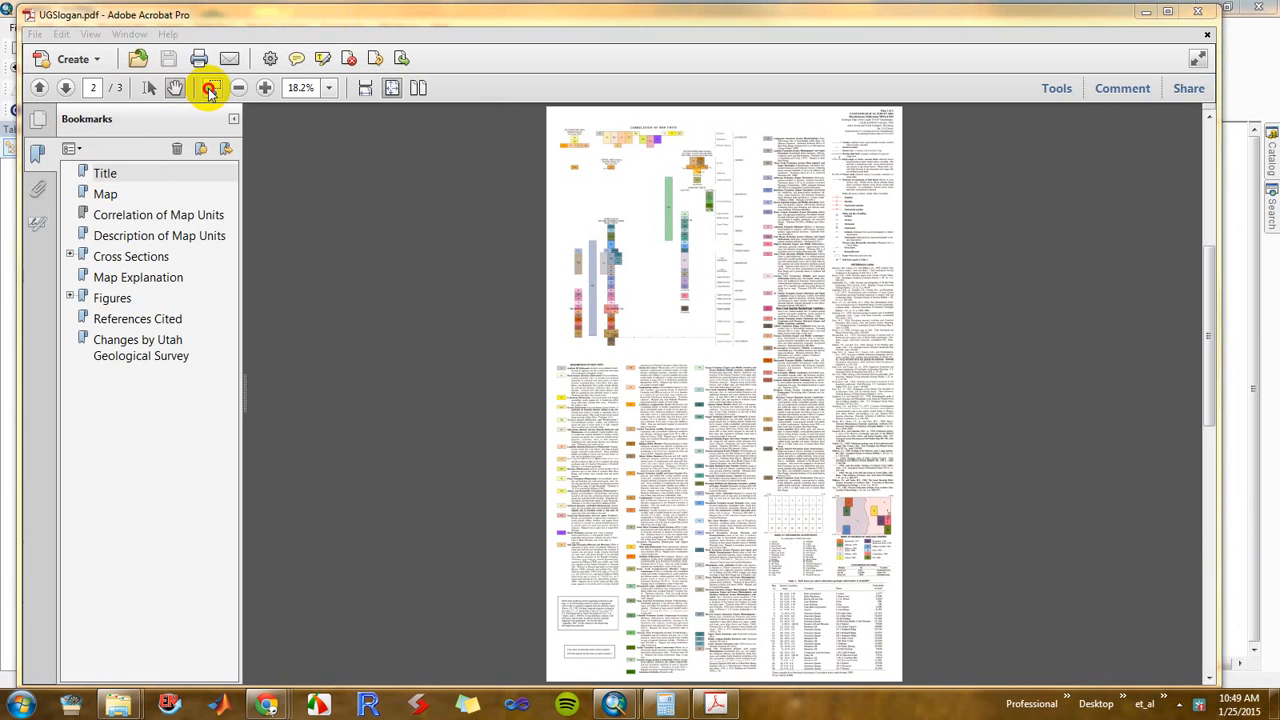
click(211, 90)
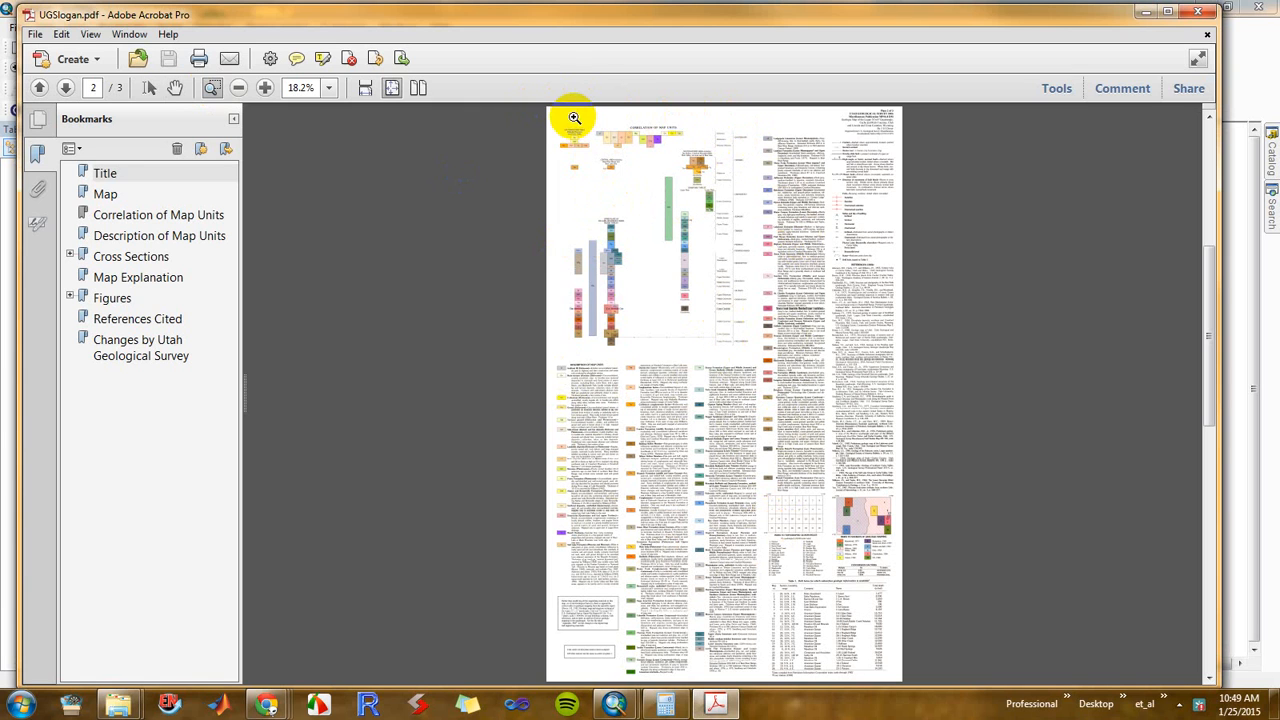
drag(651, 108, 810, 378)
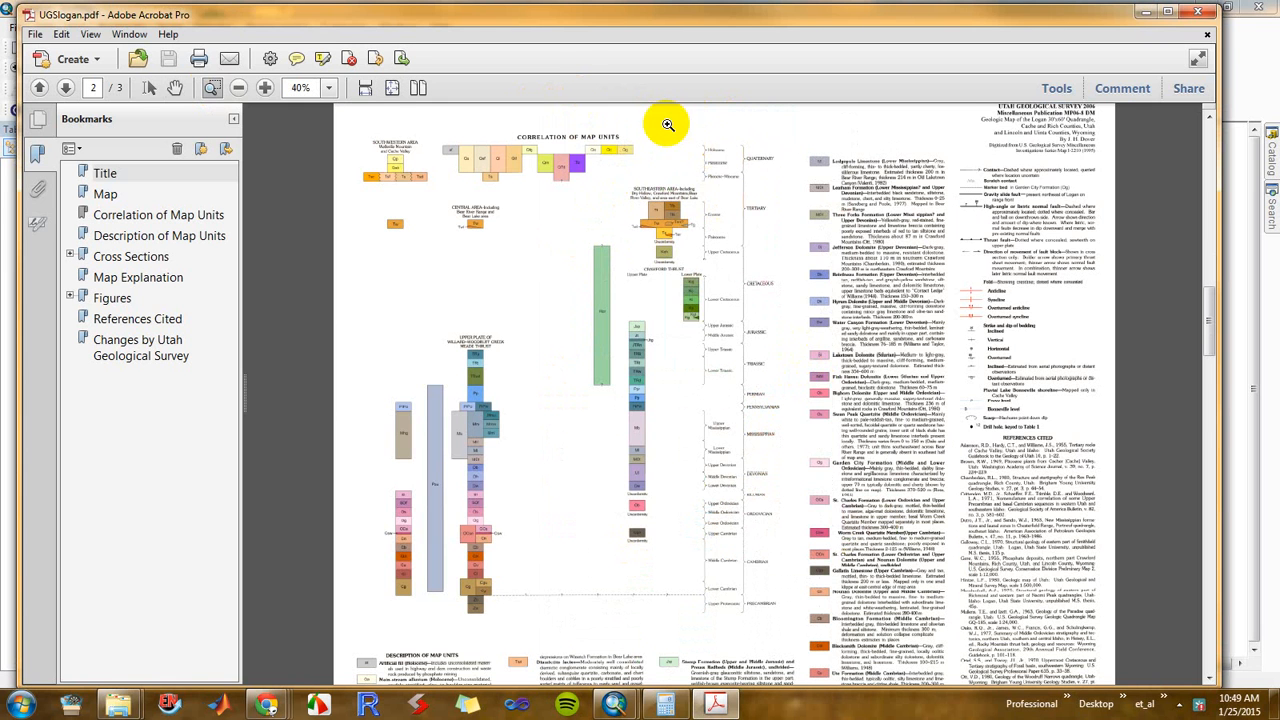
drag(661, 118, 904, 633)
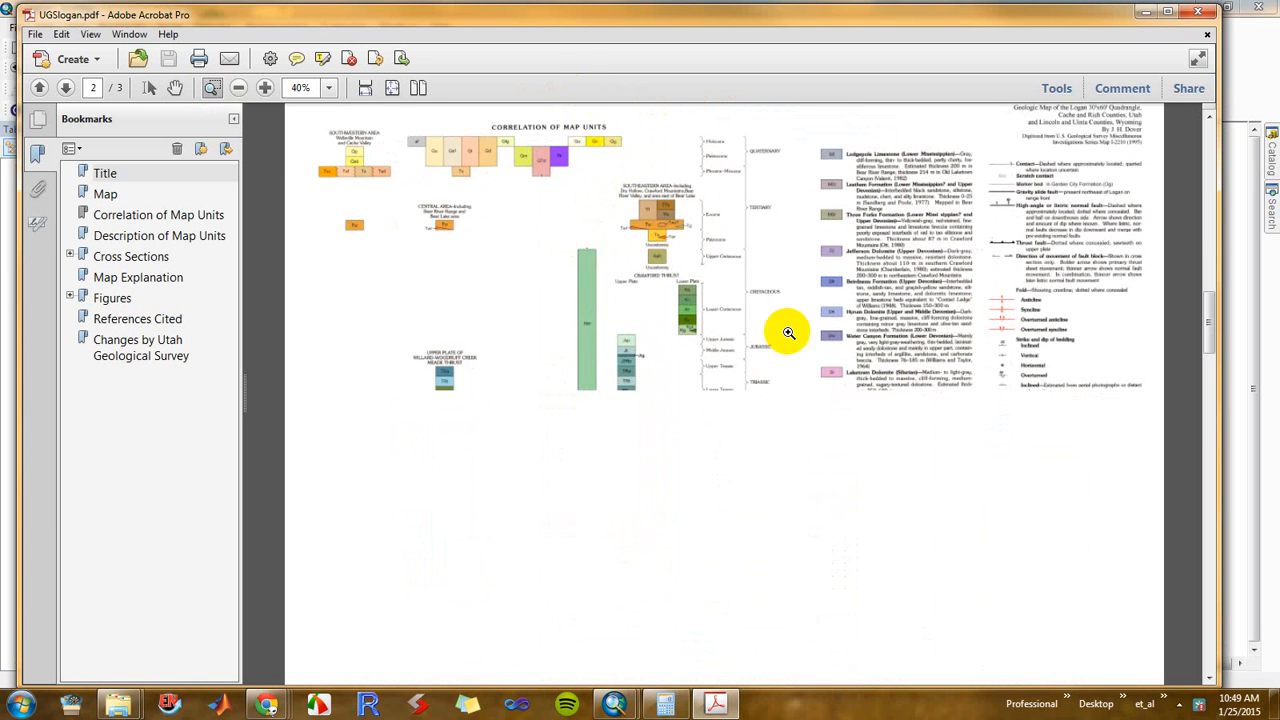
drag(729, 134, 962, 448)
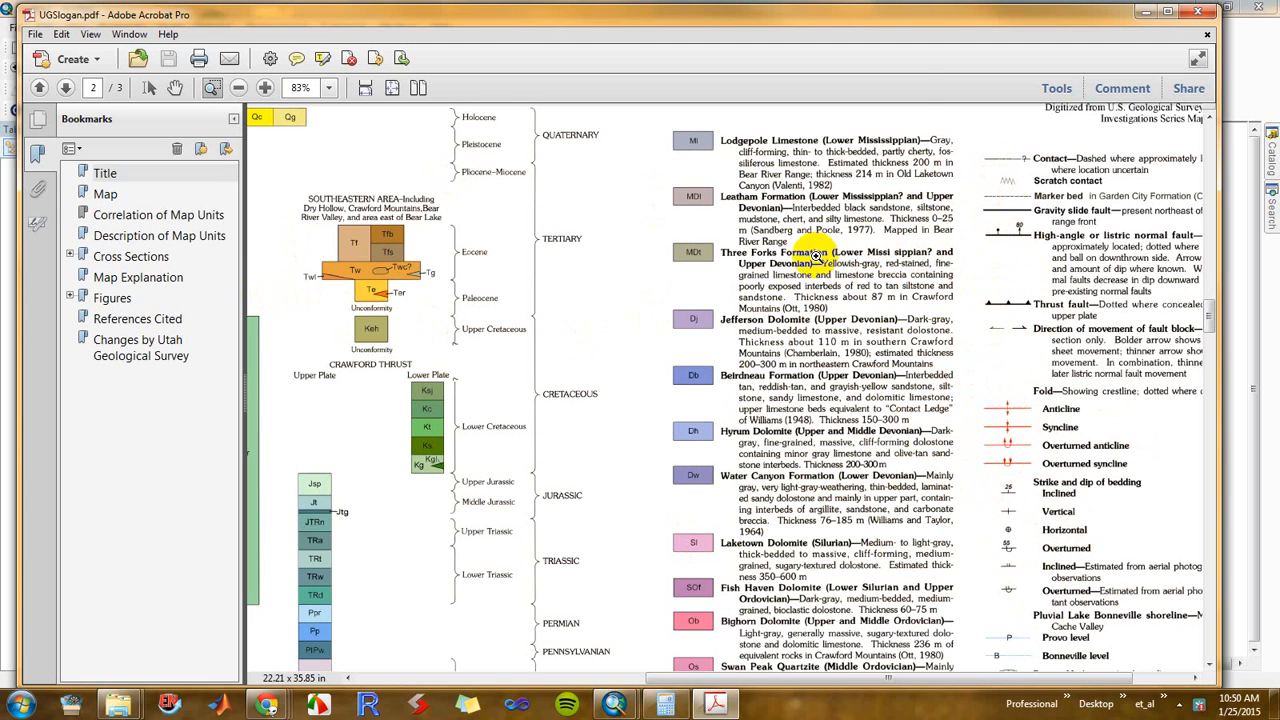
Return to the Logan3060 folder in Windows Explorer and review its data and layer files, including mapsymb.lyr and loganbase_bw.tif.lyr
click(1143, 14)
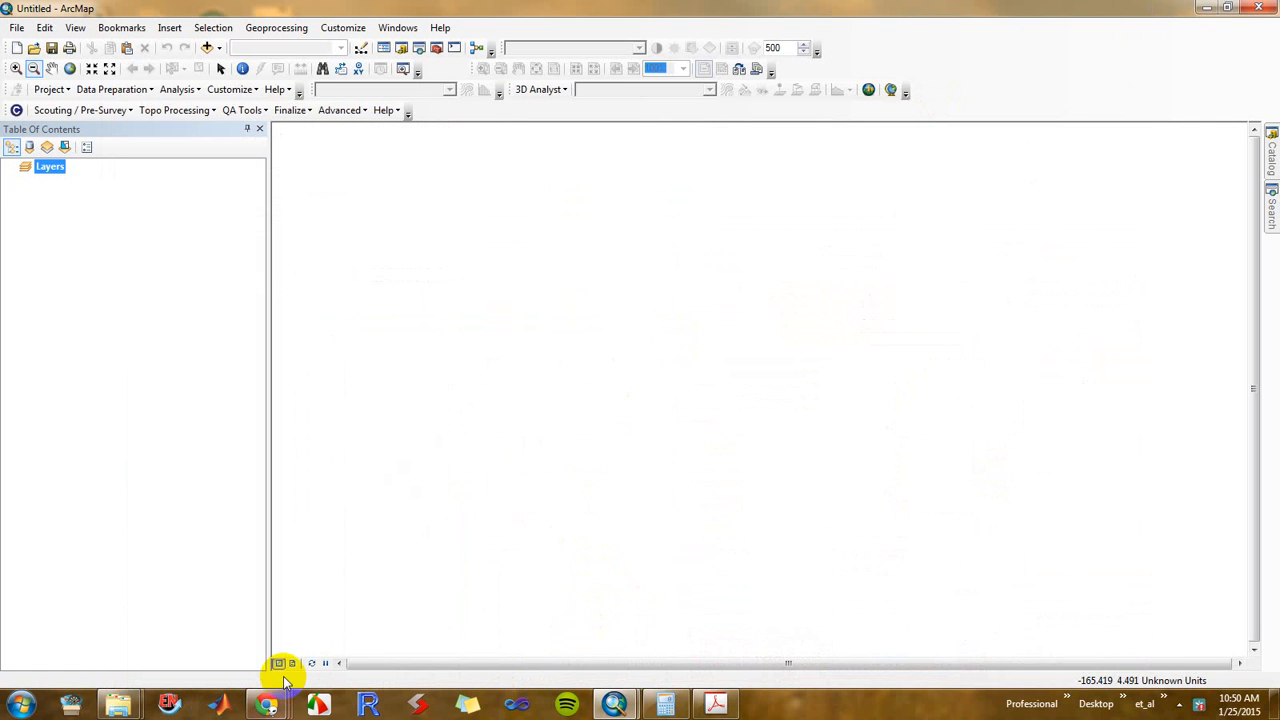
mouse_move(119, 709)
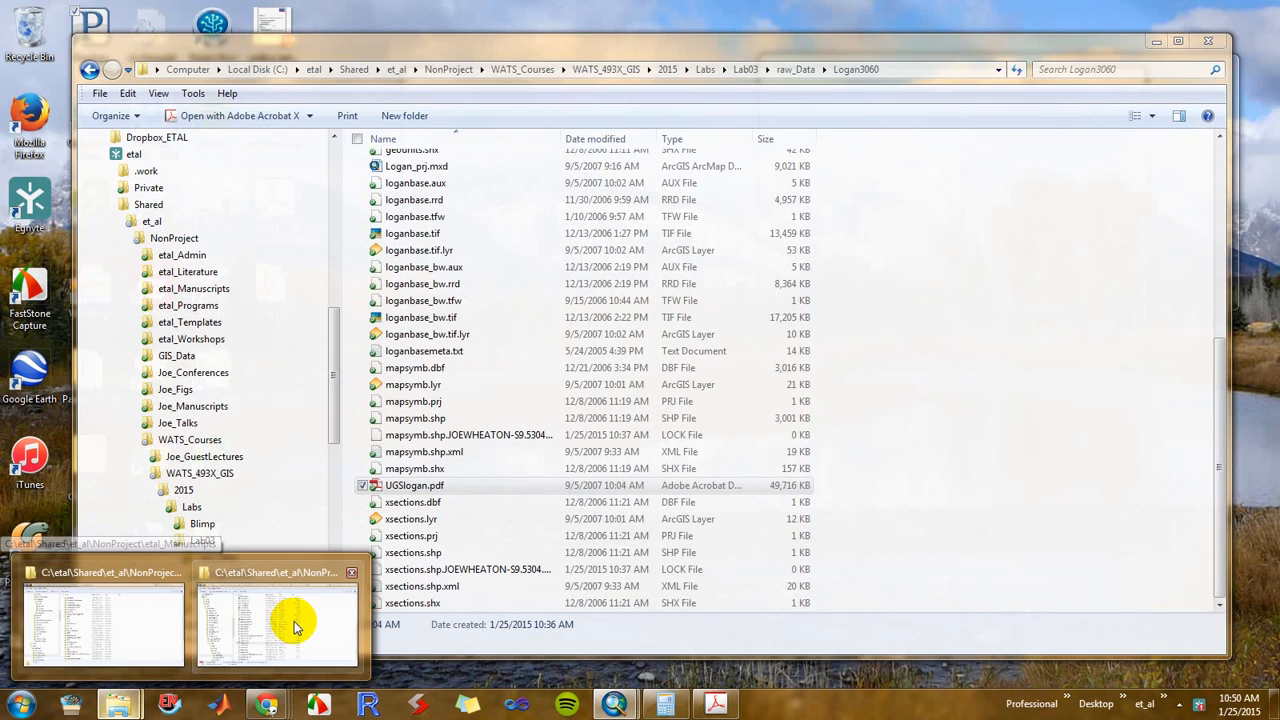
click(280, 635)
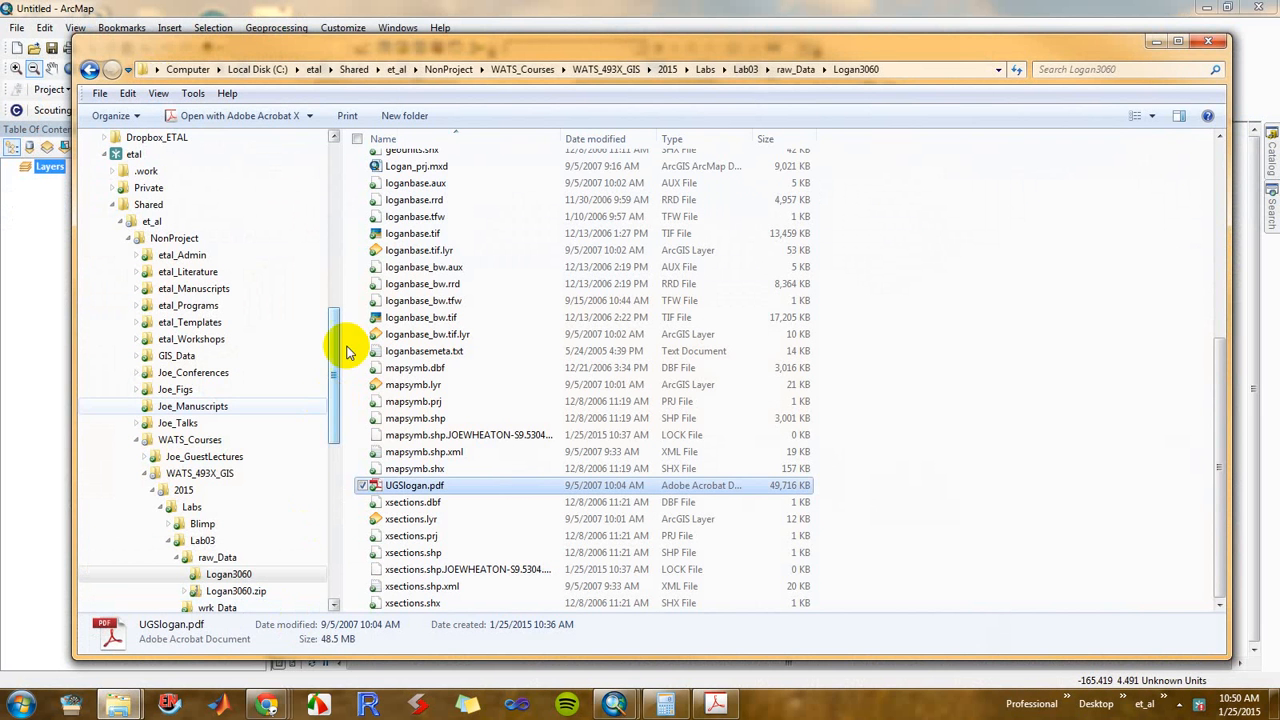
scroll(430, 230, up, 7)
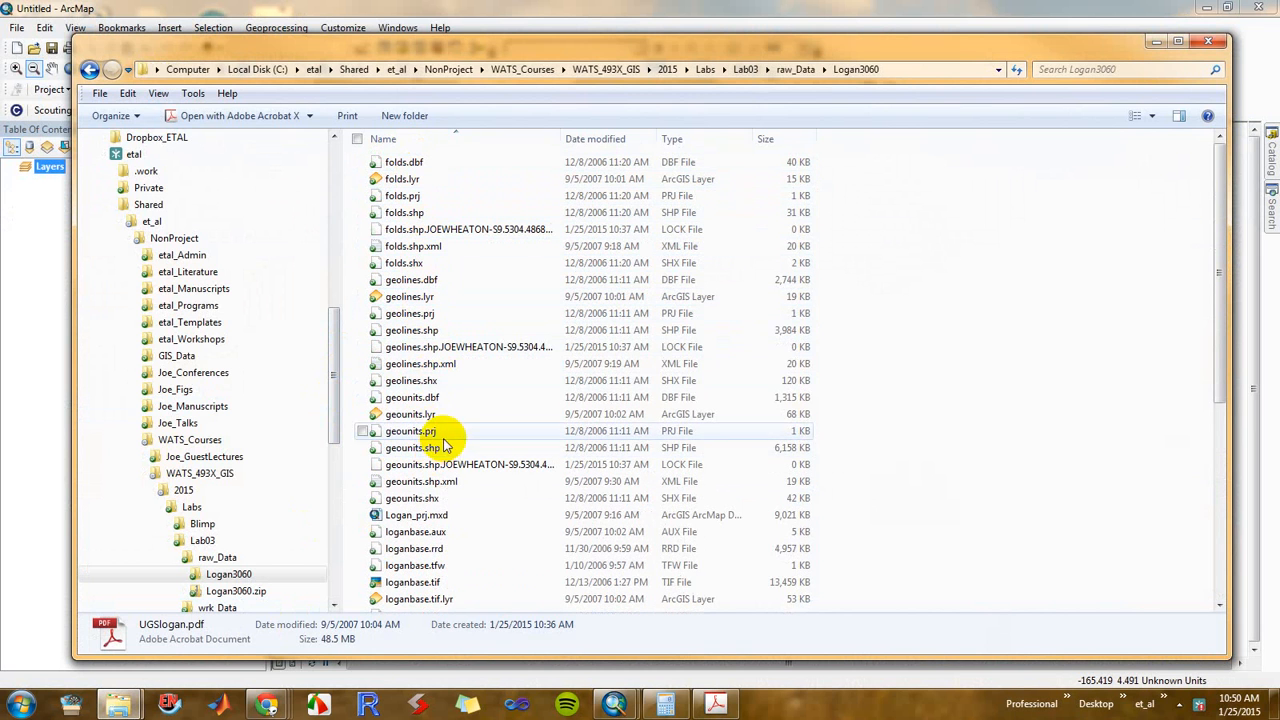
scroll(440, 580, down, 3)
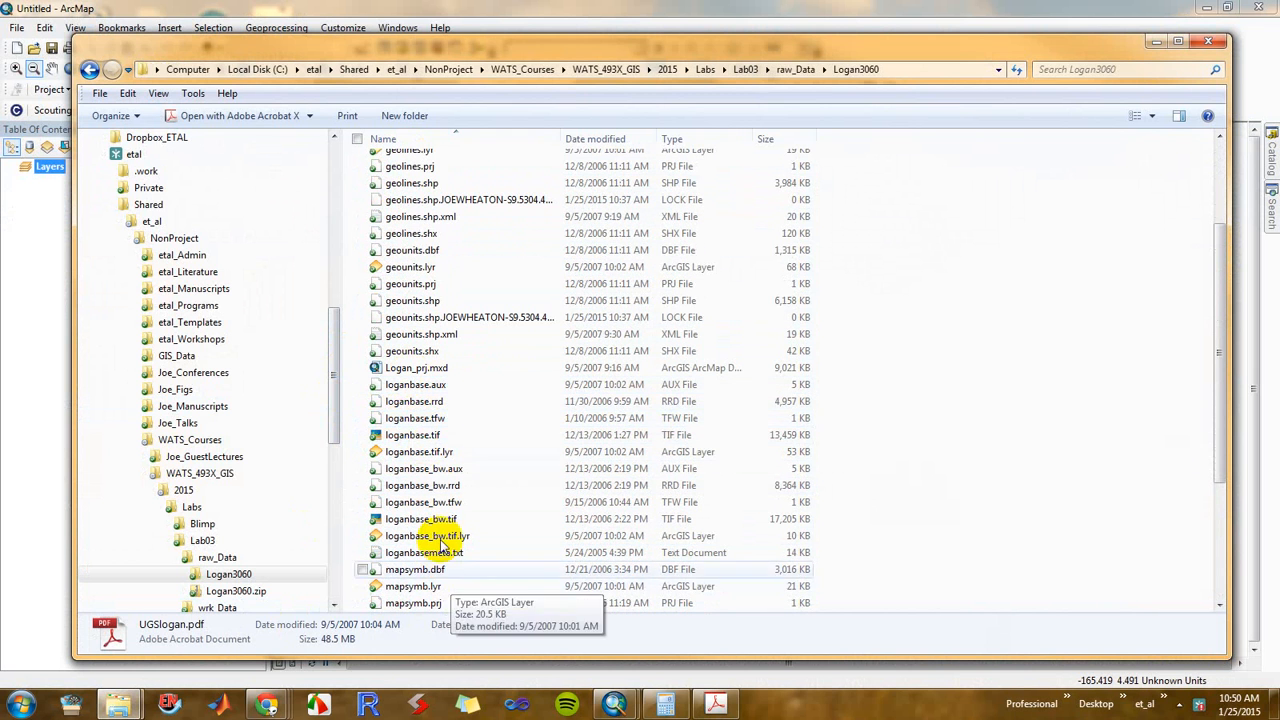
scroll(420, 540, down, 2)
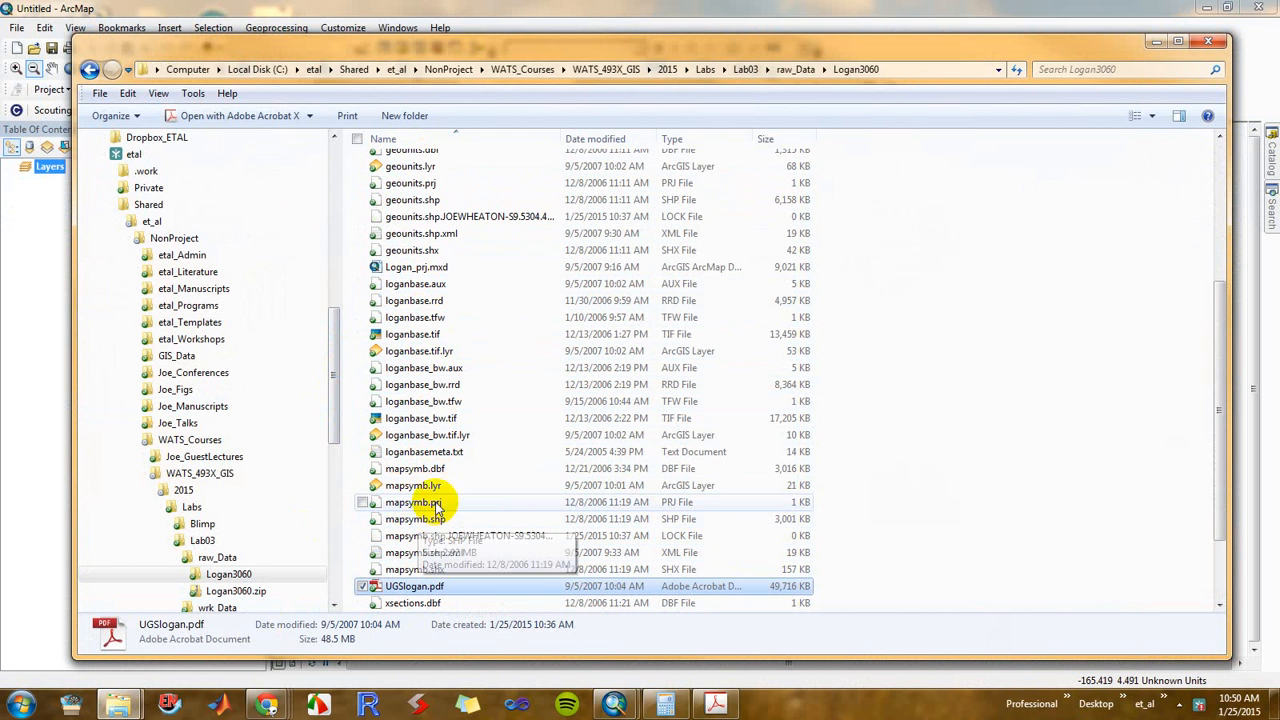
scroll(428, 528, down, 2)
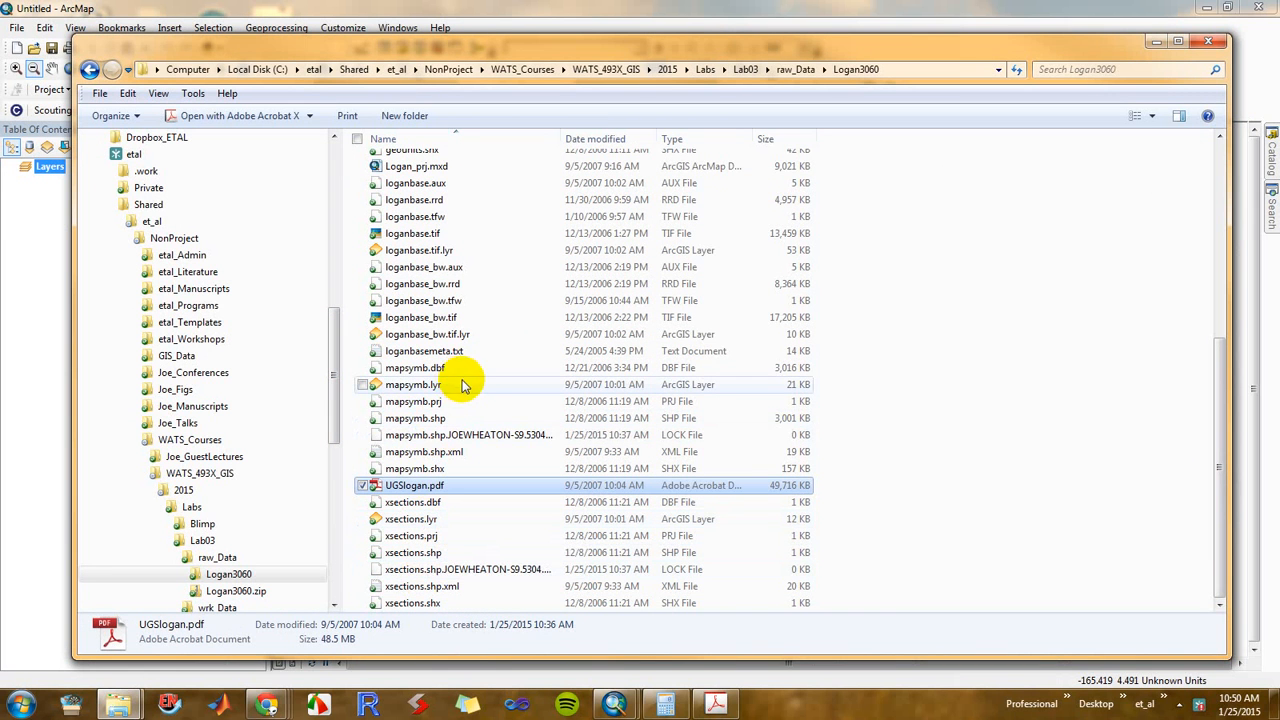
click(440, 388)
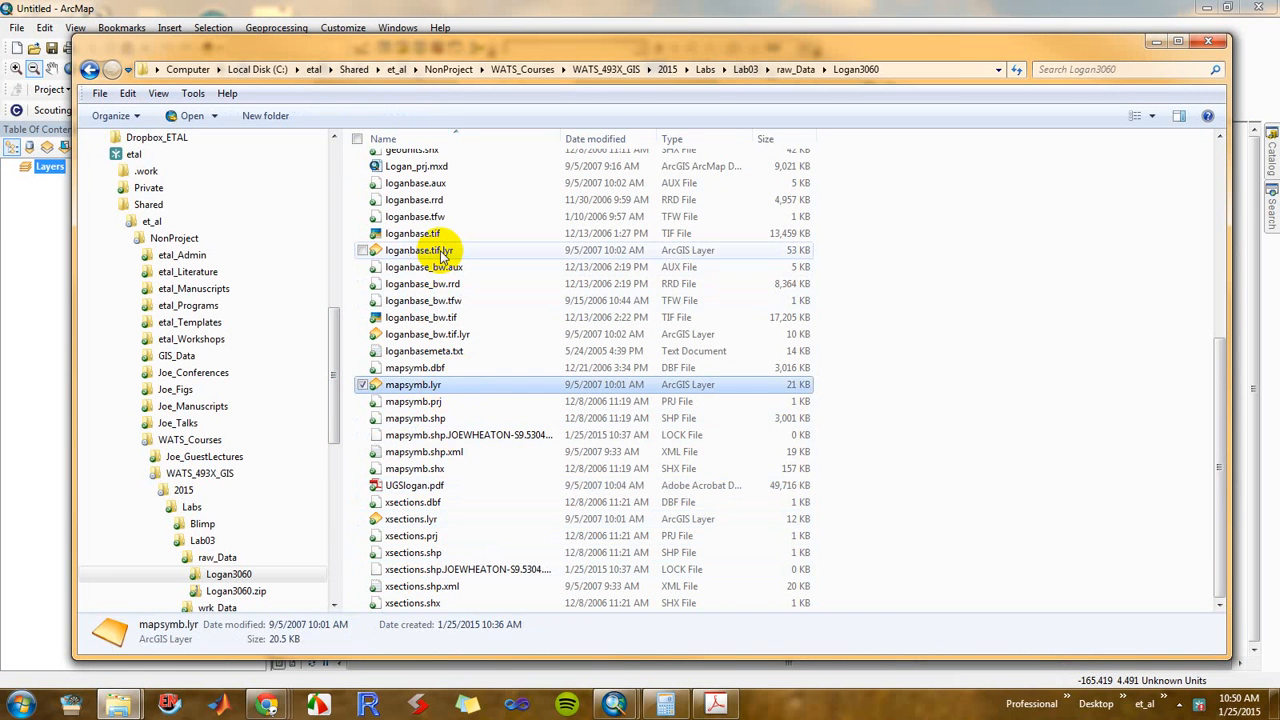
click(415, 334)
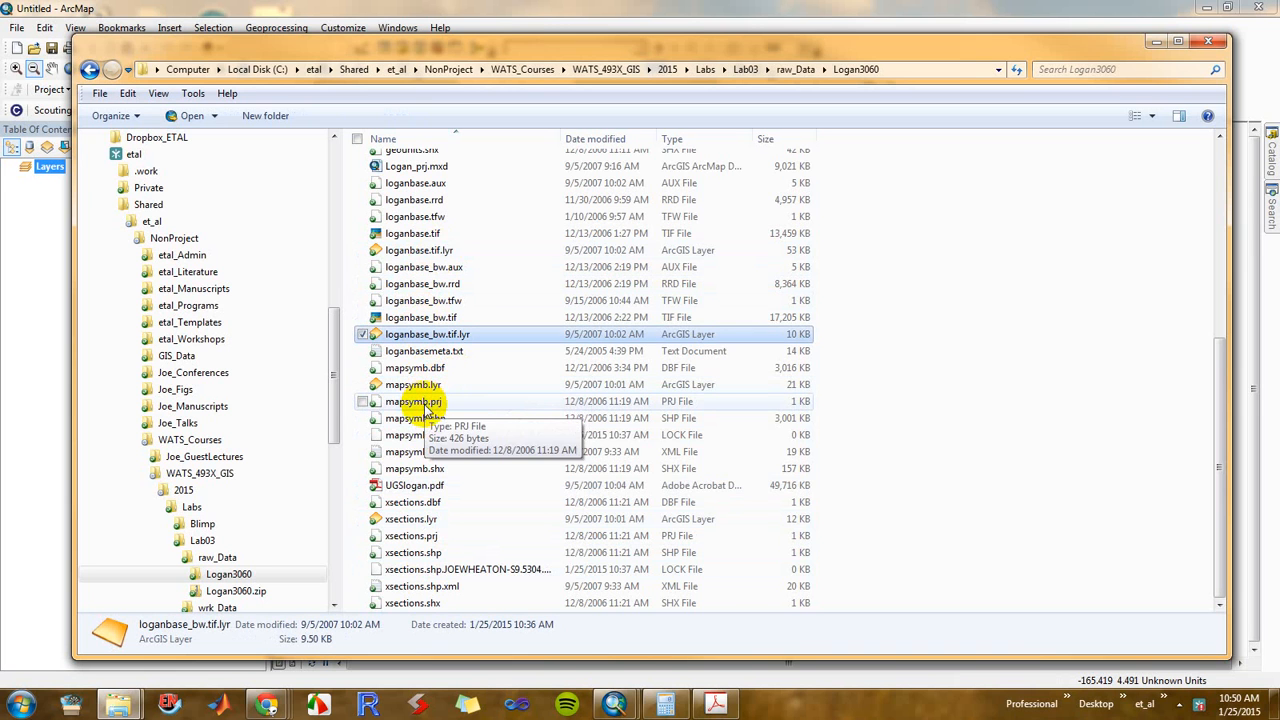
click(438, 386)
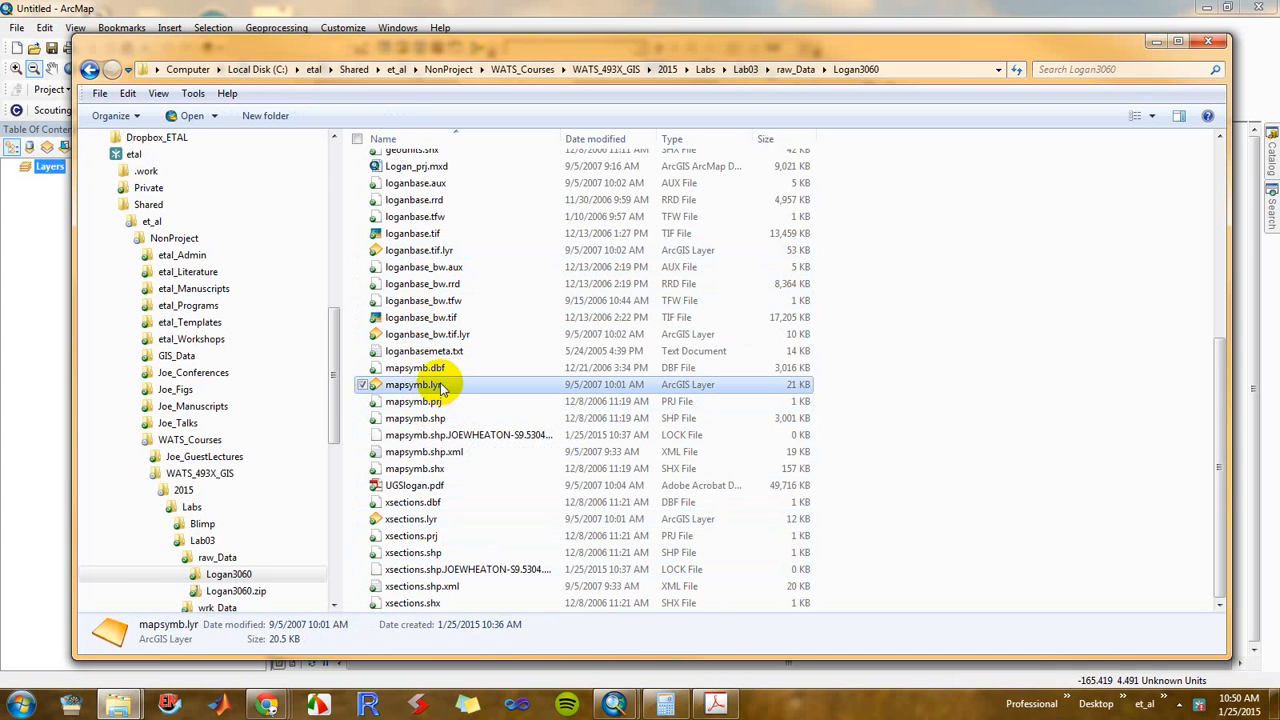
scroll(443, 335, up, 7)
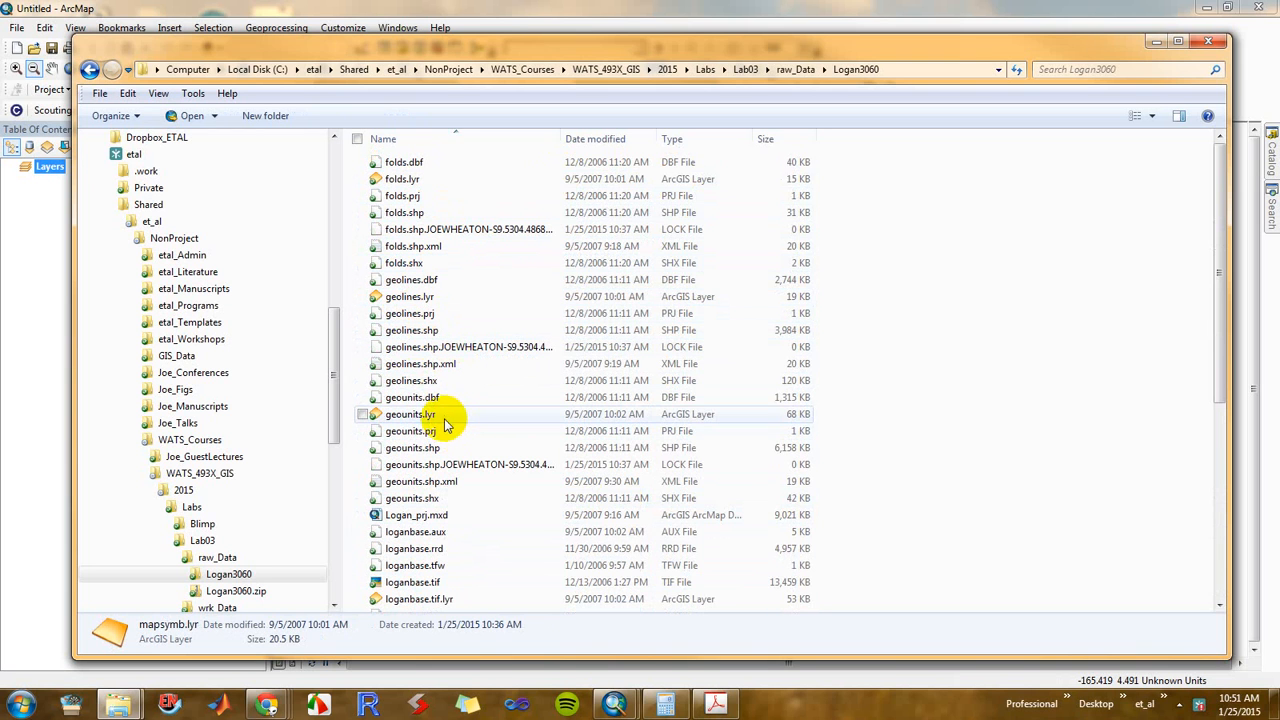
Switch to the blank ArcMap document and add geounits.shp from the Logan3060 folder under NonProject, in WATS_493X_GIS\2015\Labs\Lab03\raw_Data
click(510, 10)
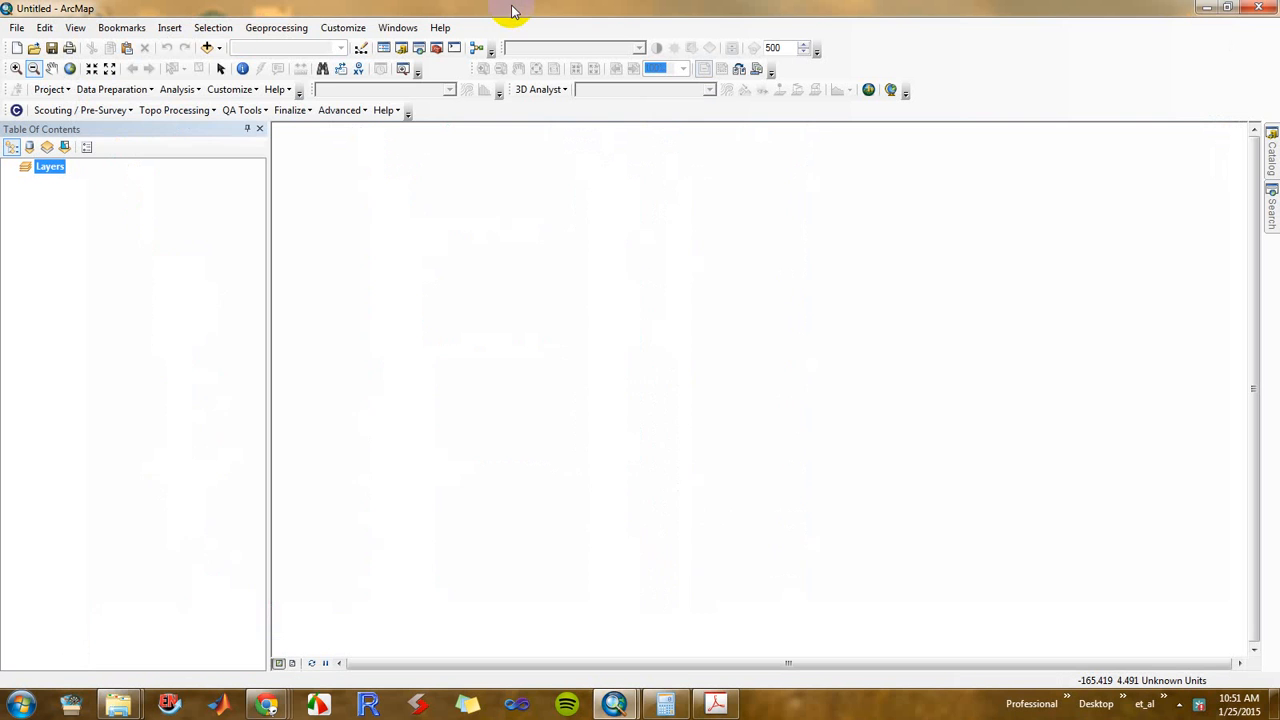
click(207, 48)
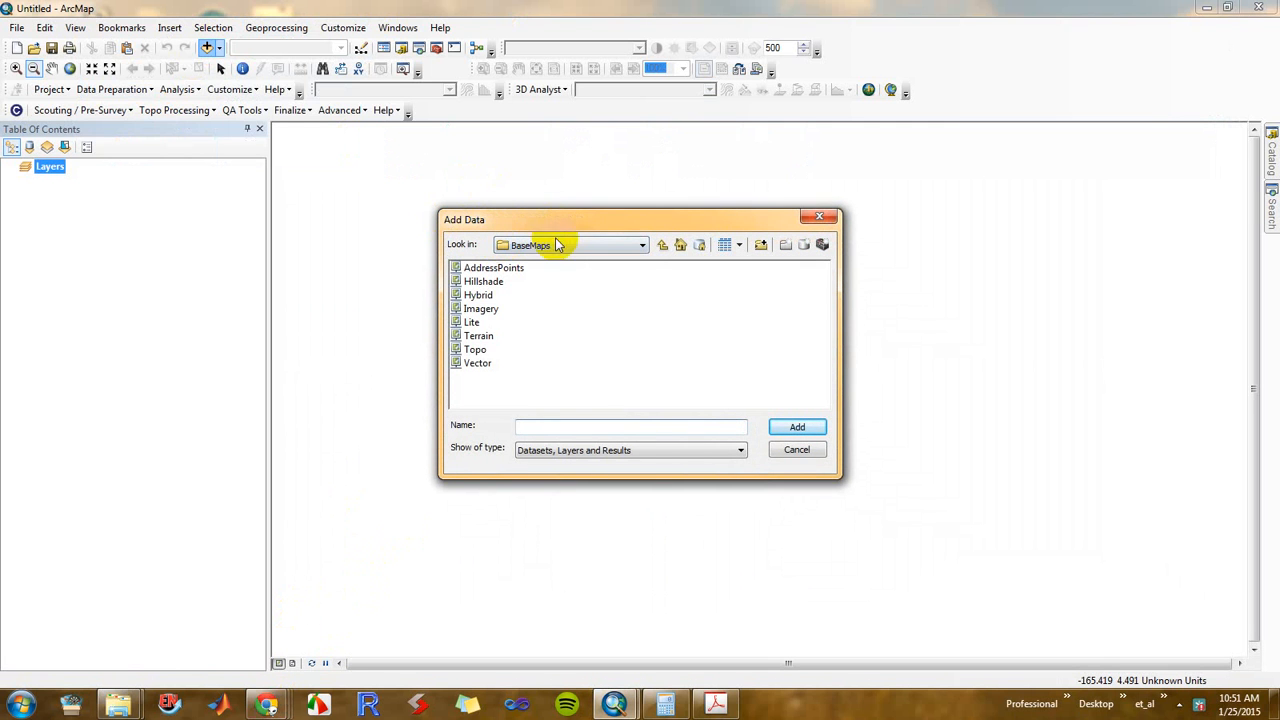
click(564, 247)
scroll(560, 330, up, 4)
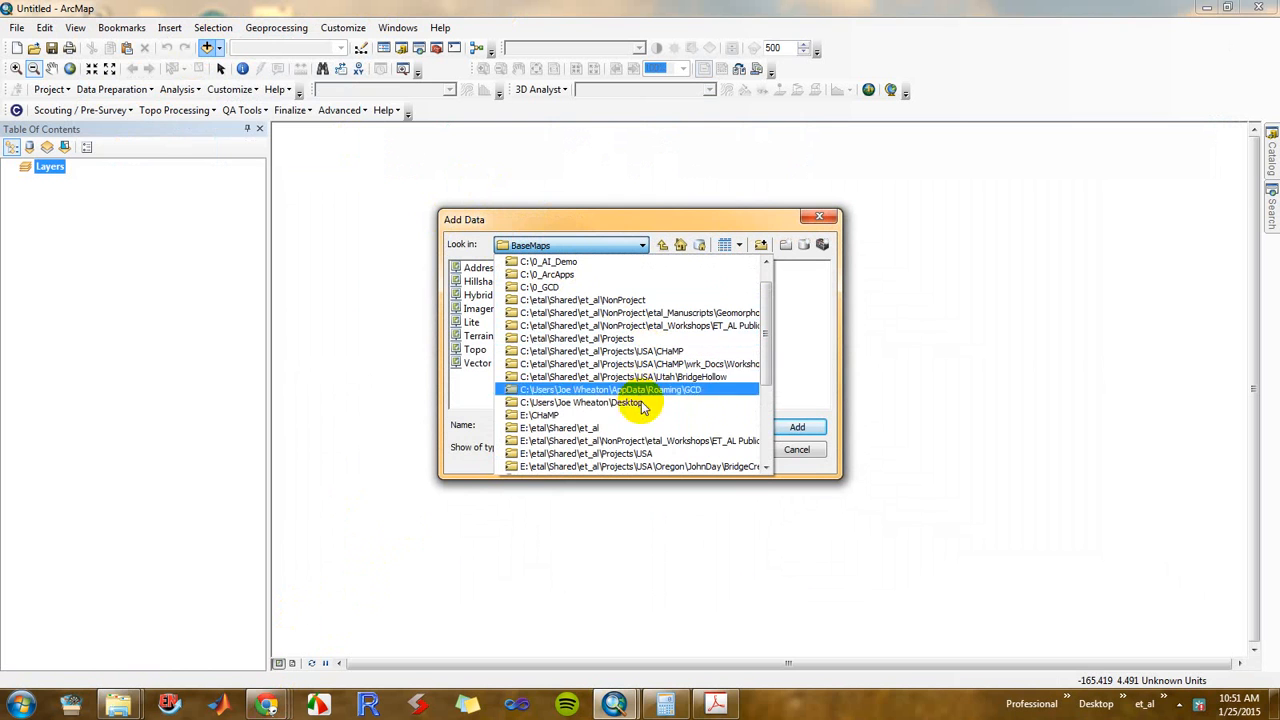
scroll(648, 375, up, 1)
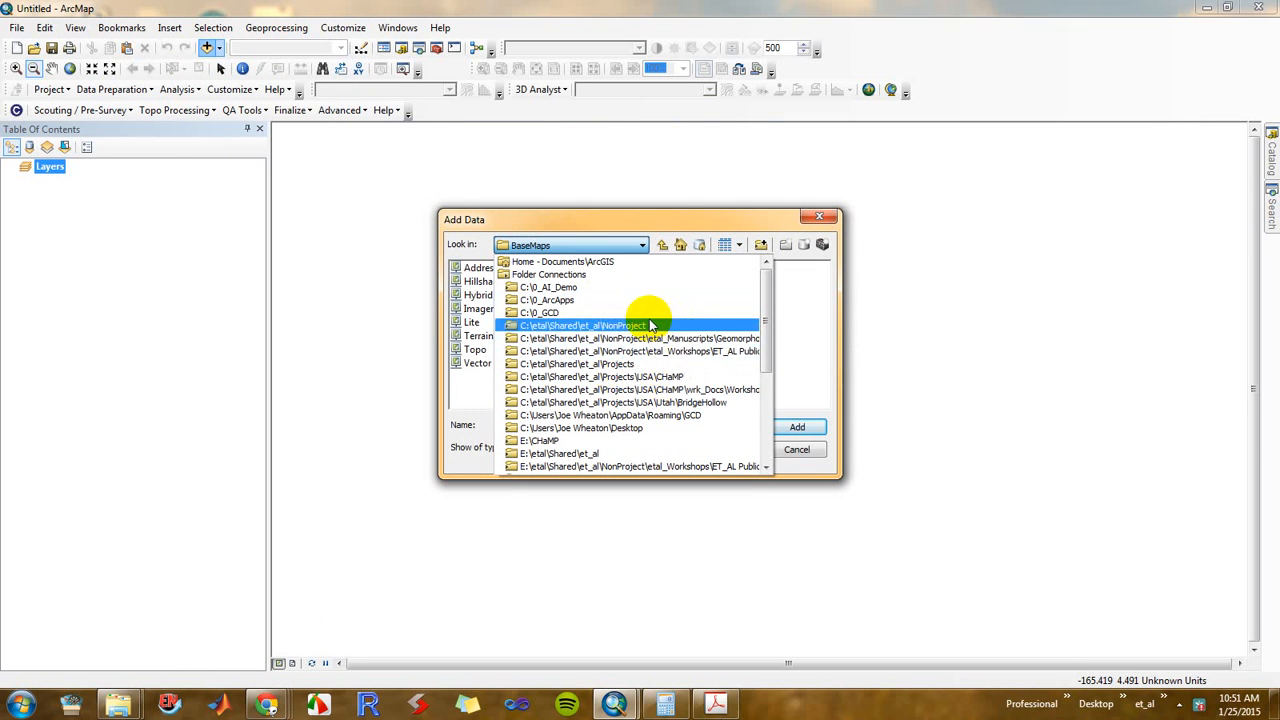
click(568, 326)
double_click(564, 296)
double_click(490, 283)
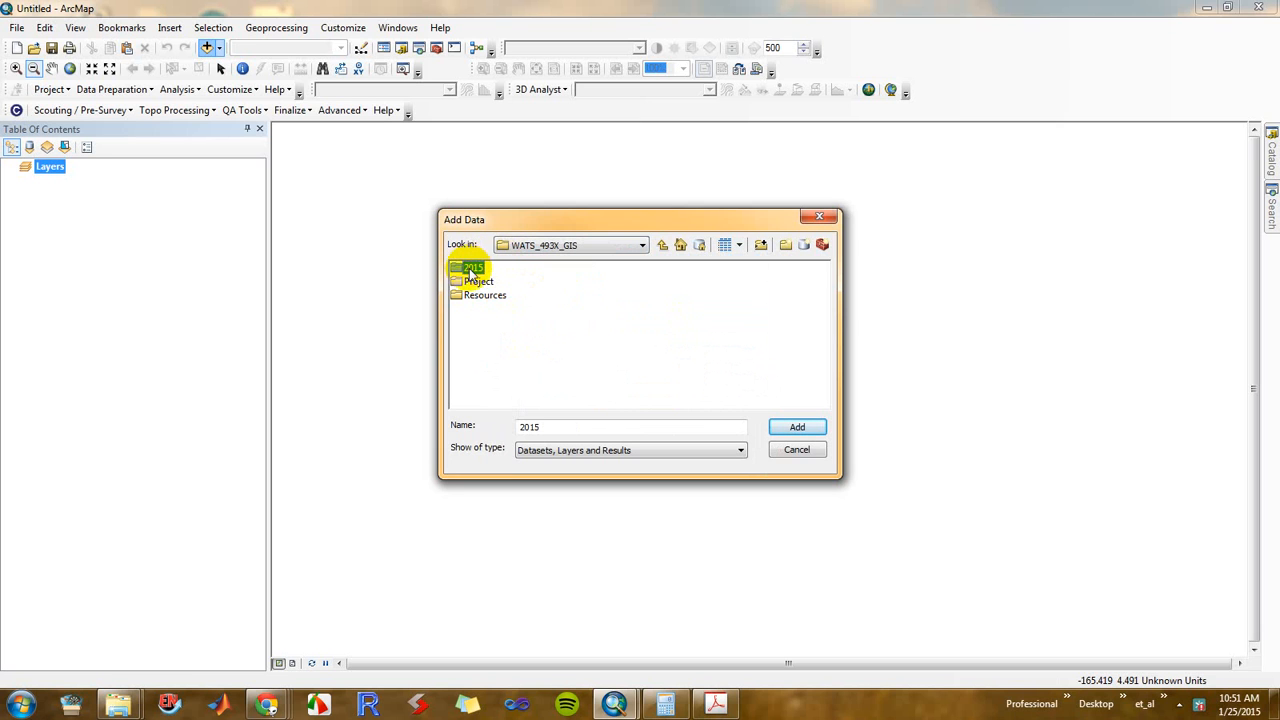
double_click(473, 268)
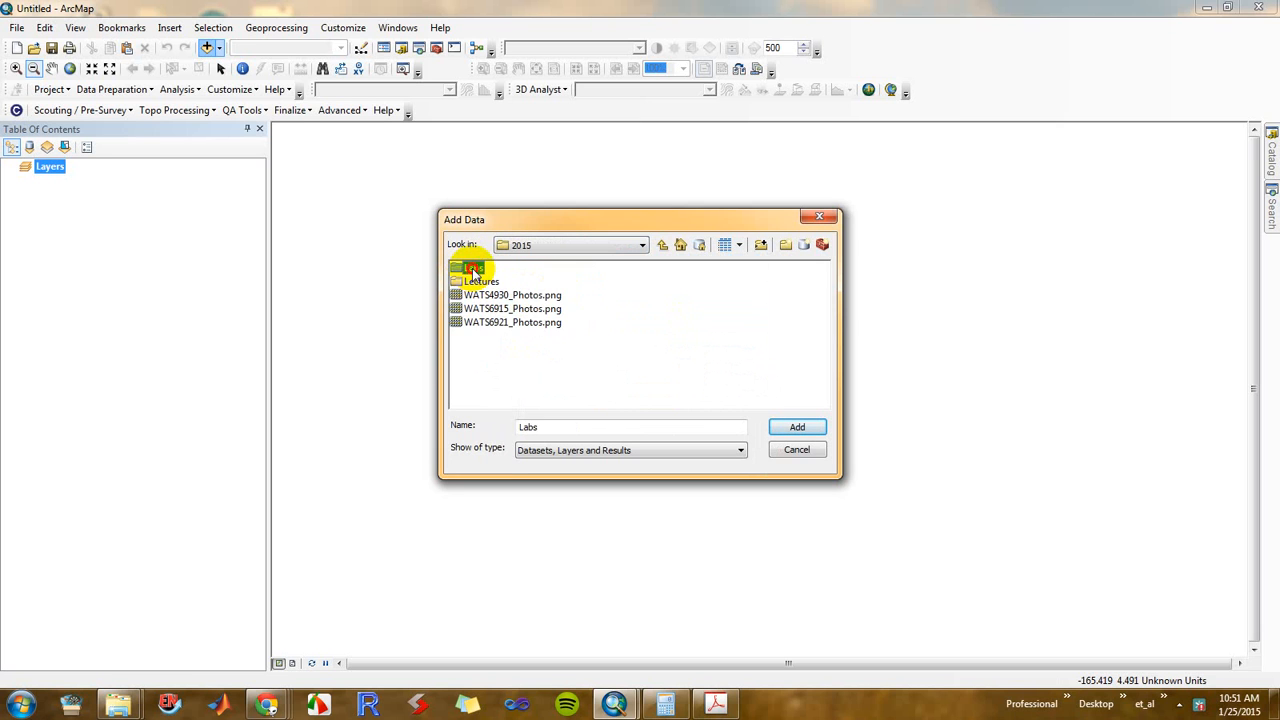
double_click(473, 270)
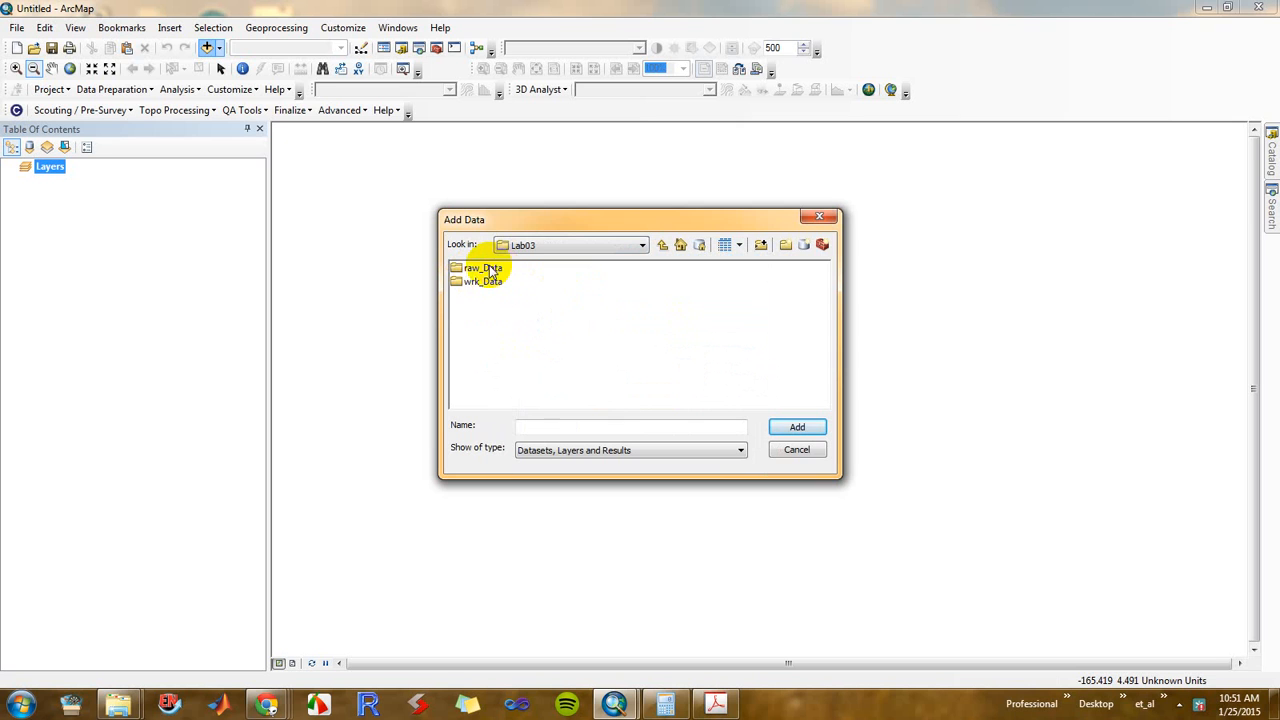
double_click(486, 267)
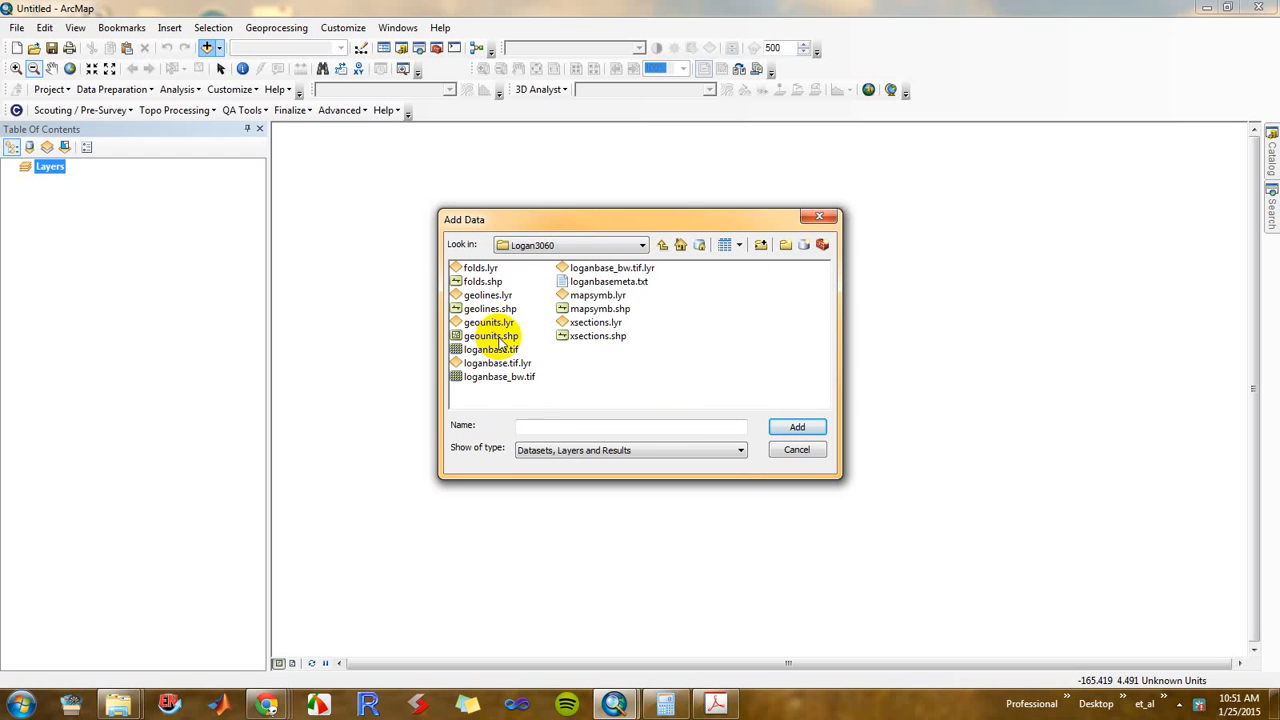
click(797, 426)
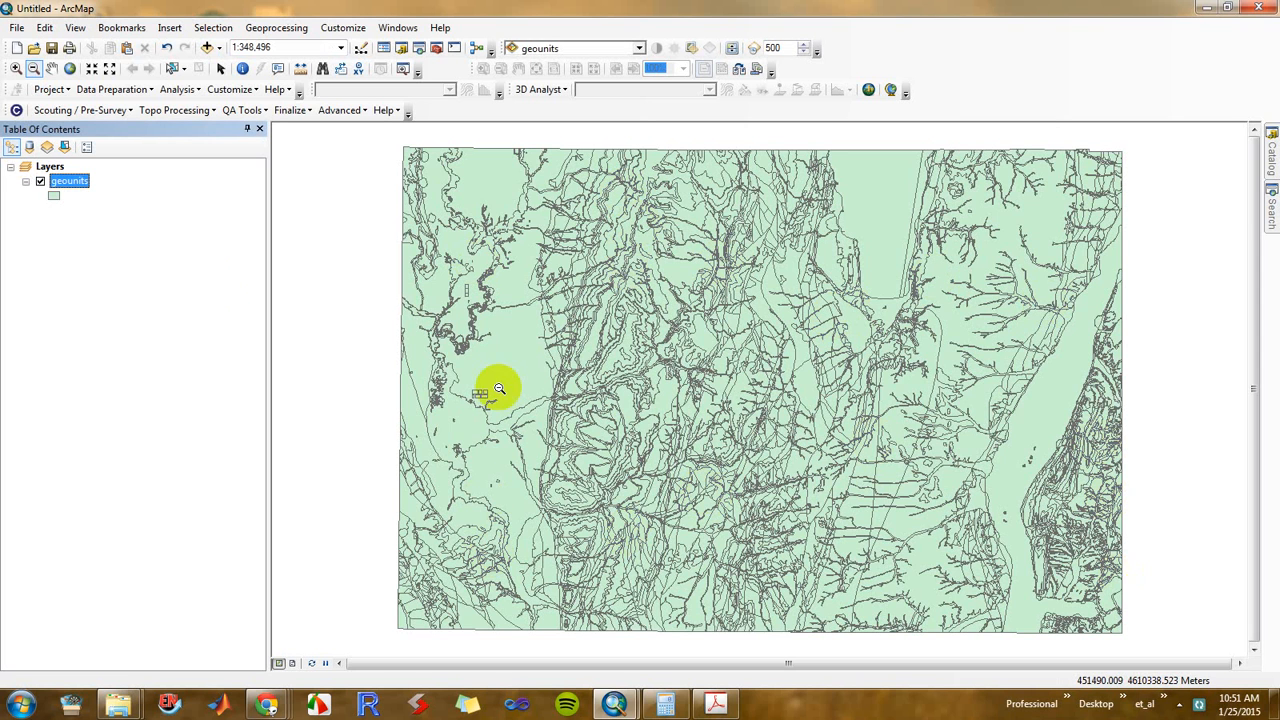
Review the attribute table of the geounits layer, including the UNITSYMBOL, UNITNAME and AGE fields, and close it
right_click(68, 183)
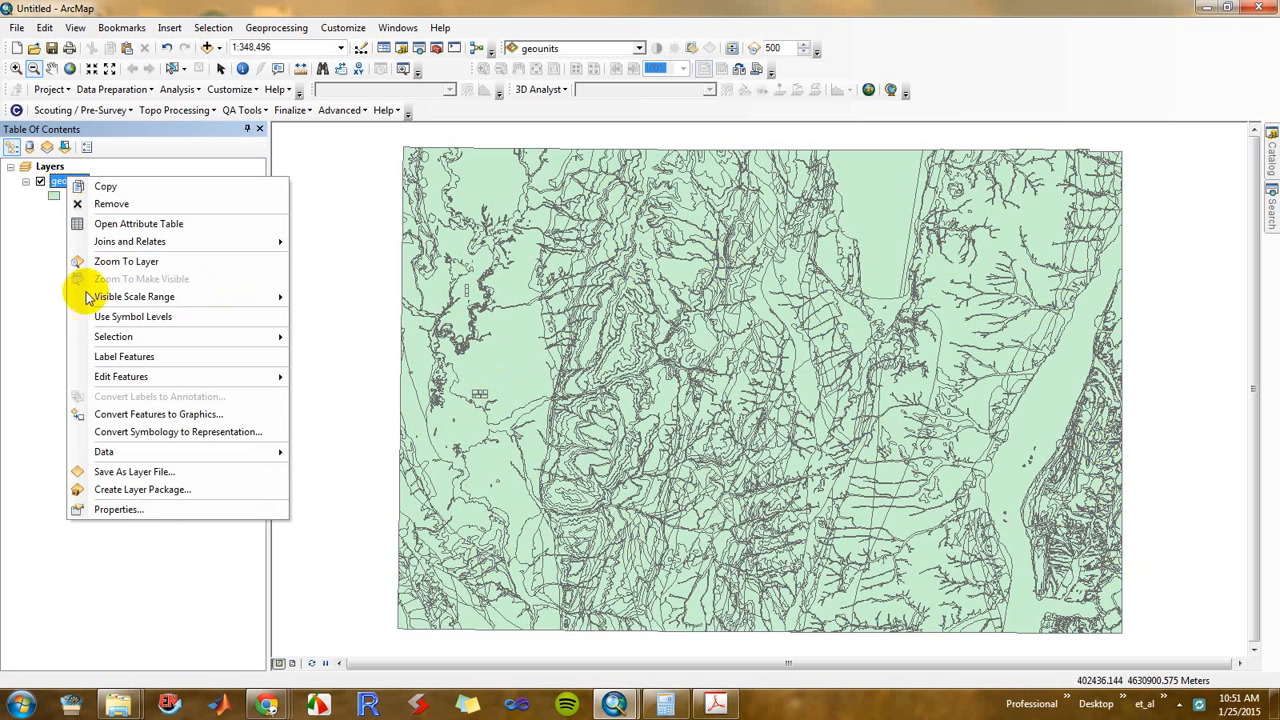
click(152, 226)
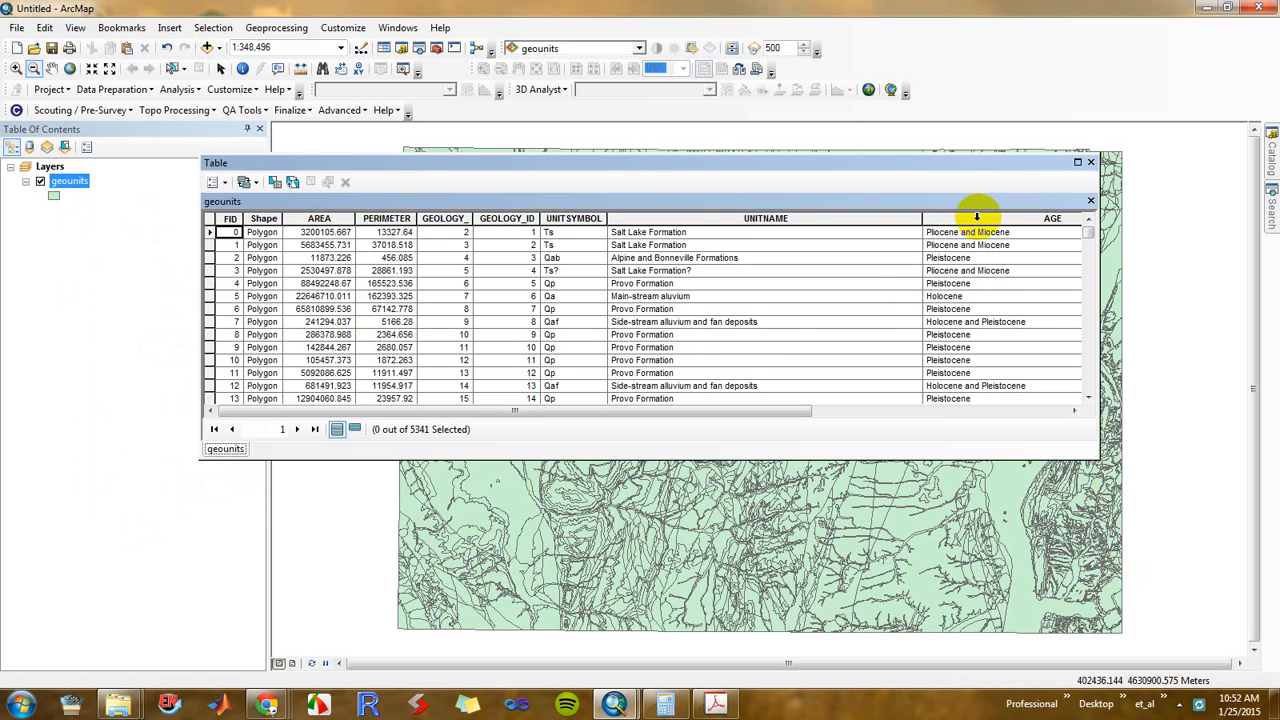
drag(697, 418, 663, 420)
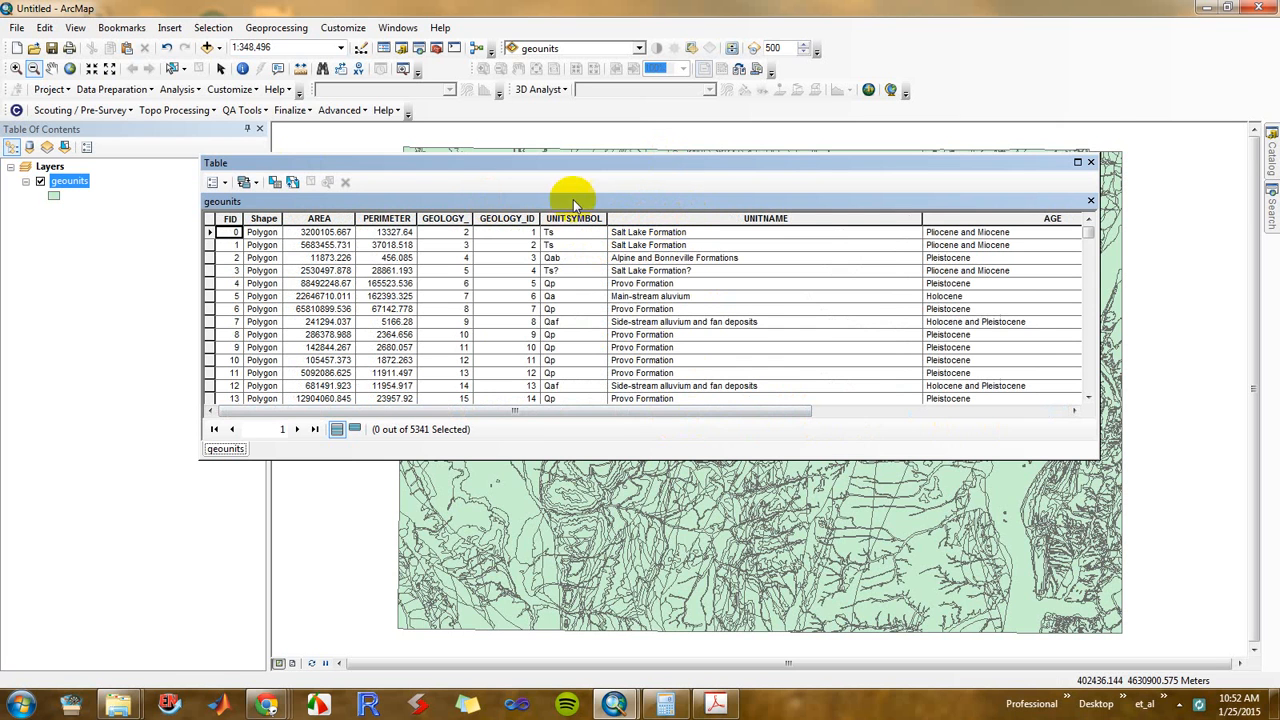
click(1089, 163)
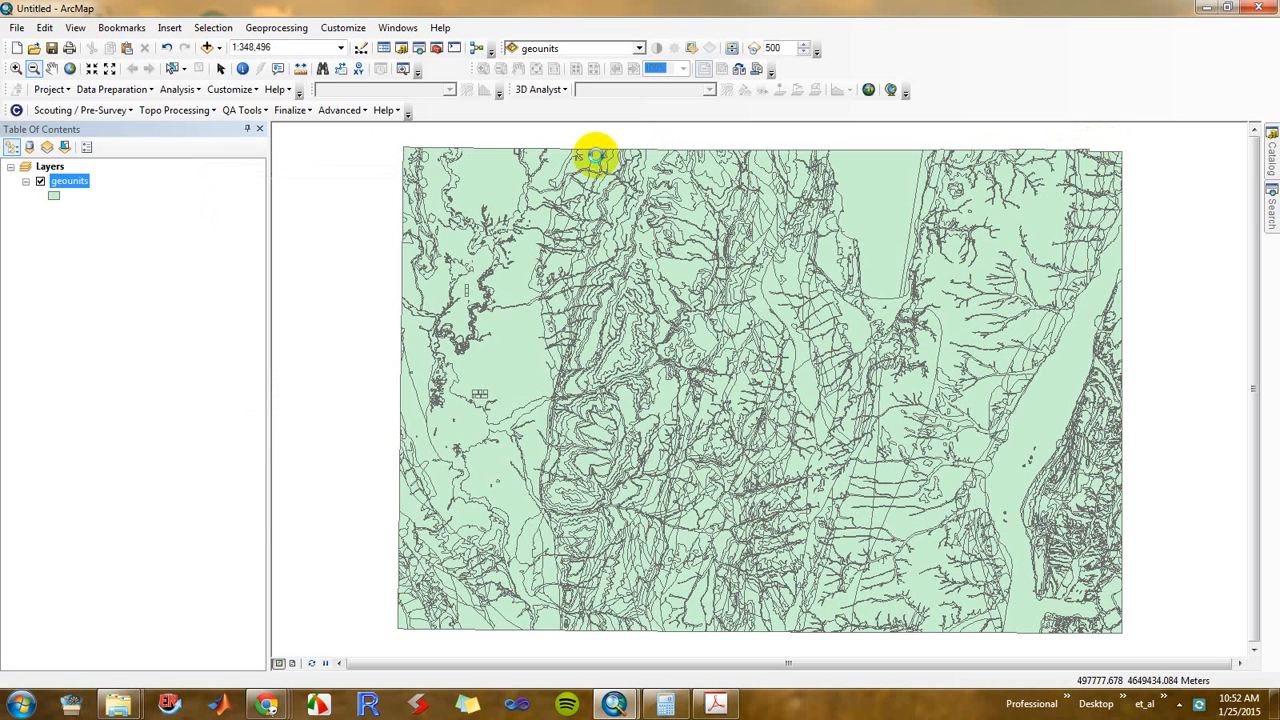
Symbolize the geounits layer by unique values of the UNITNAME field, adding all values and applying the result
right_click(69, 180)
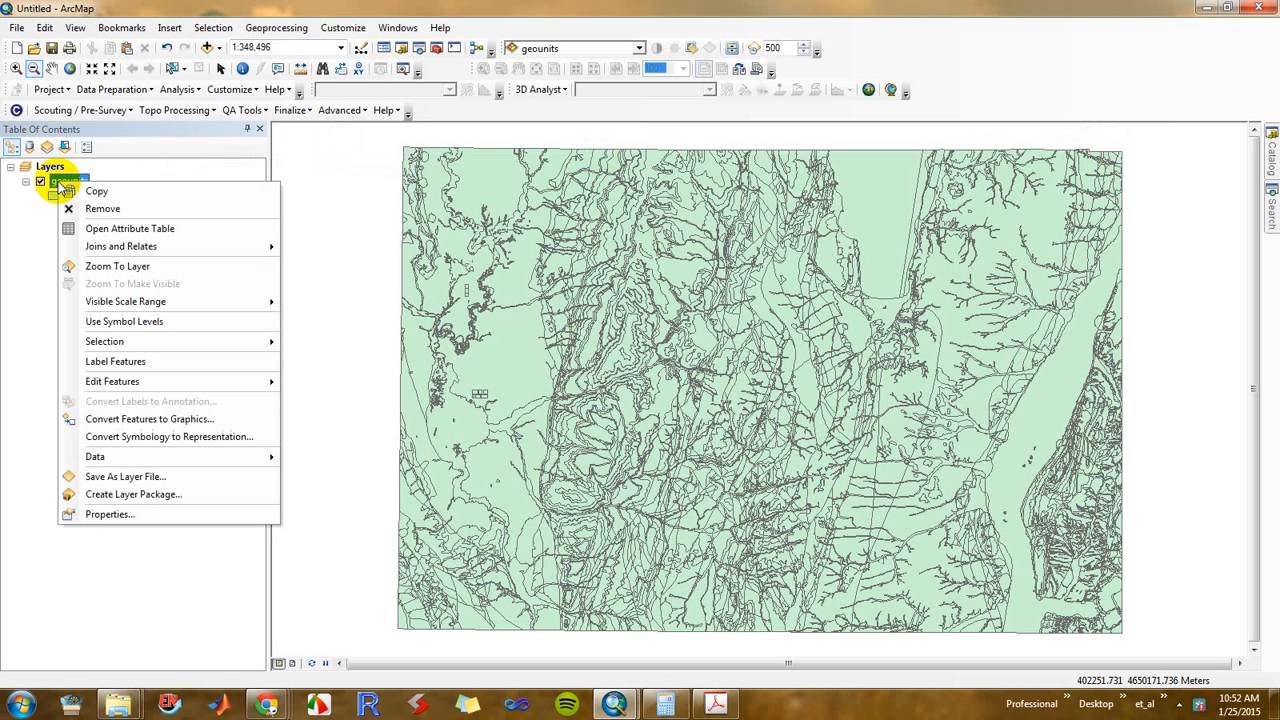
click(143, 516)
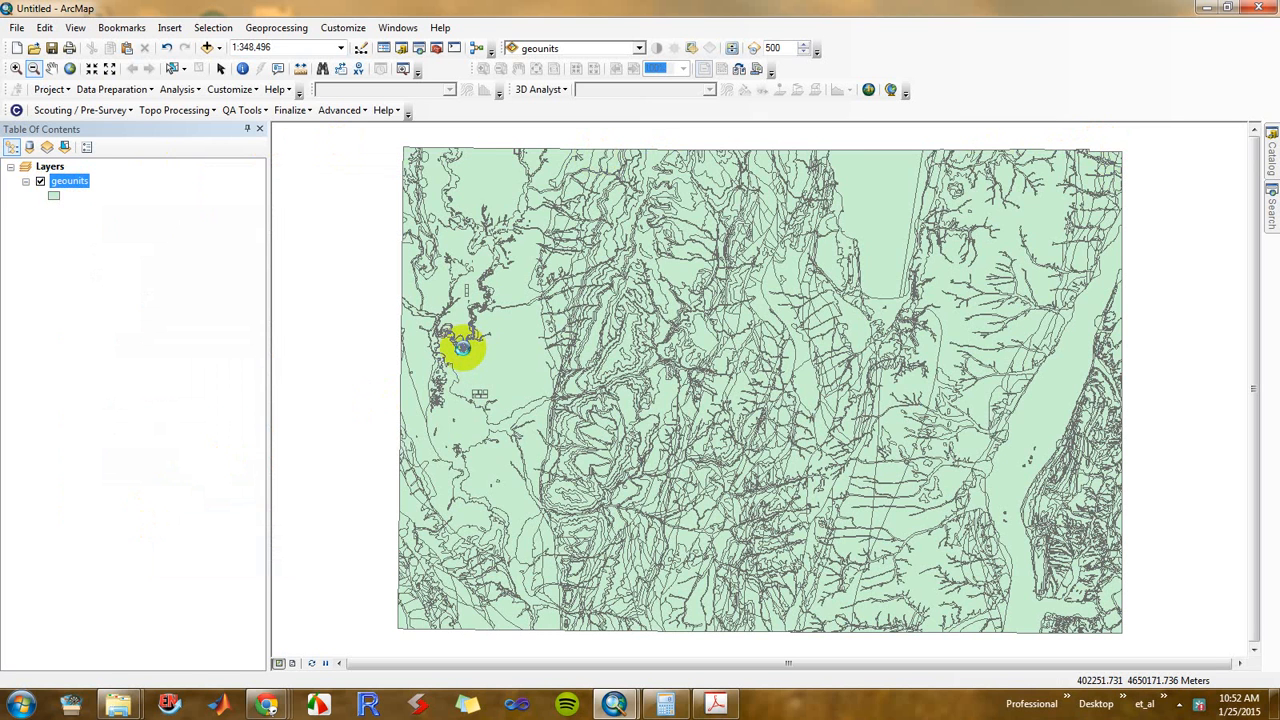
click(572, 174)
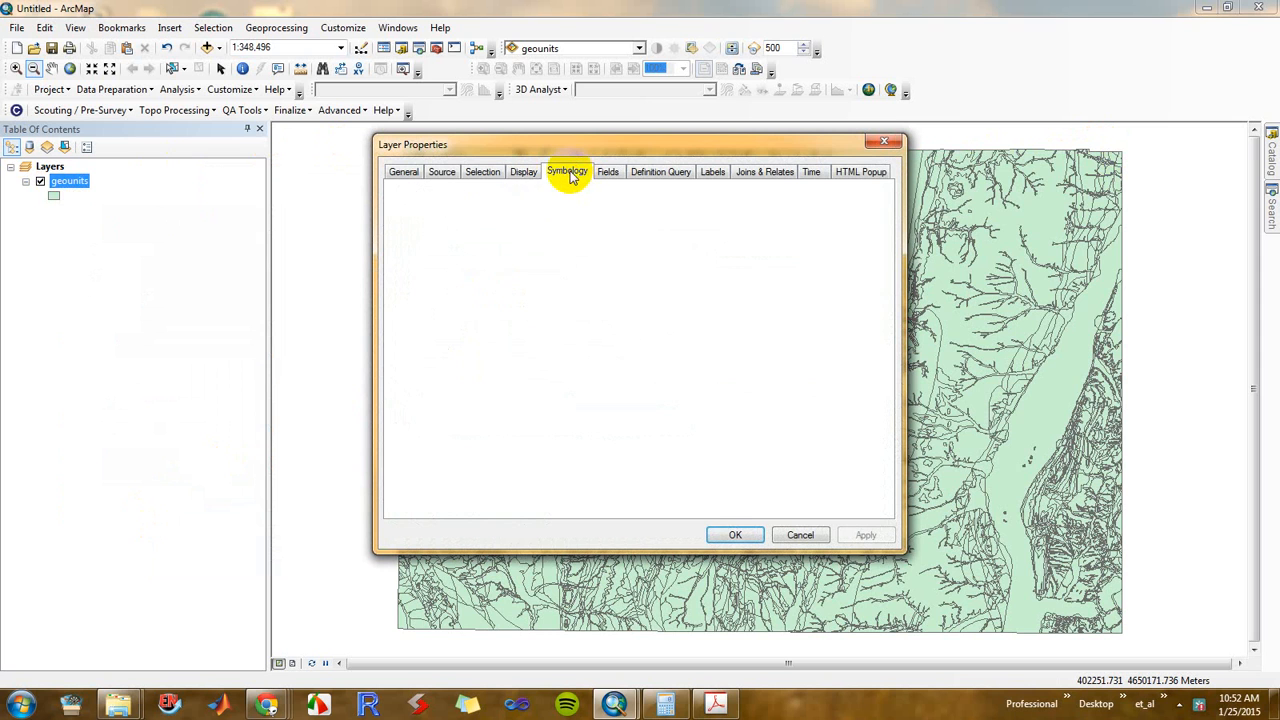
click(415, 213)
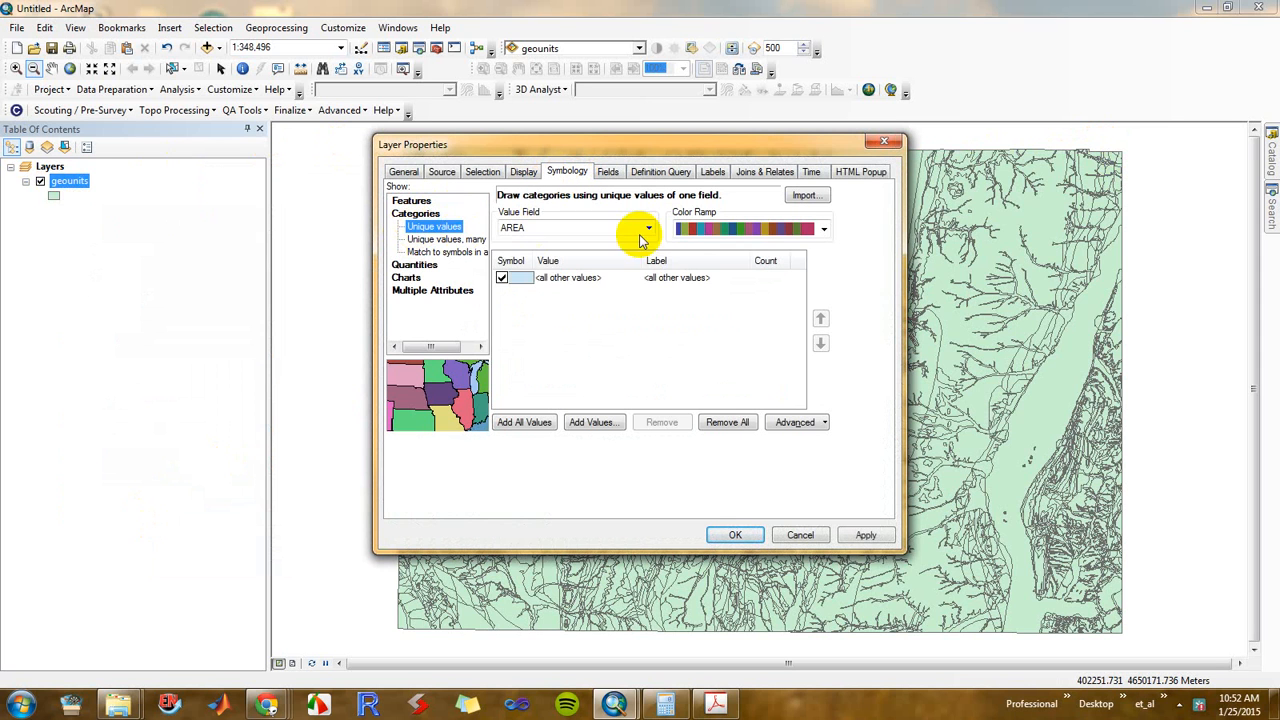
click(647, 229)
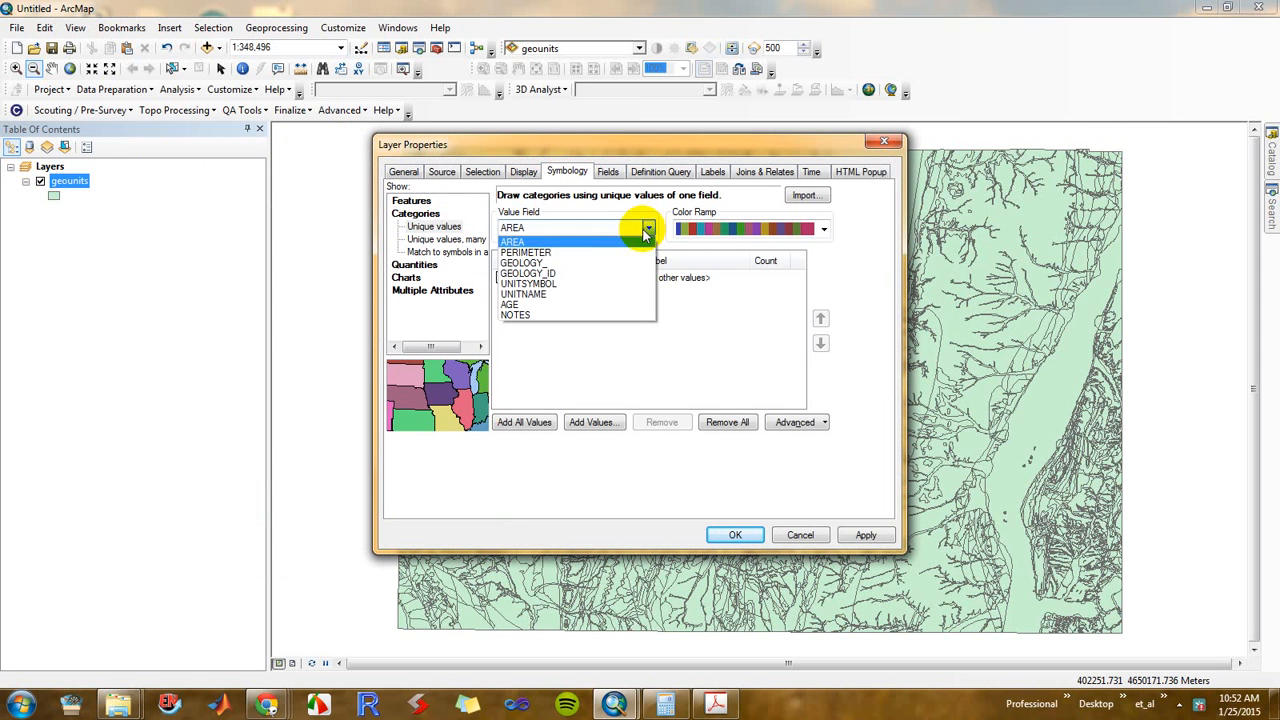
click(549, 294)
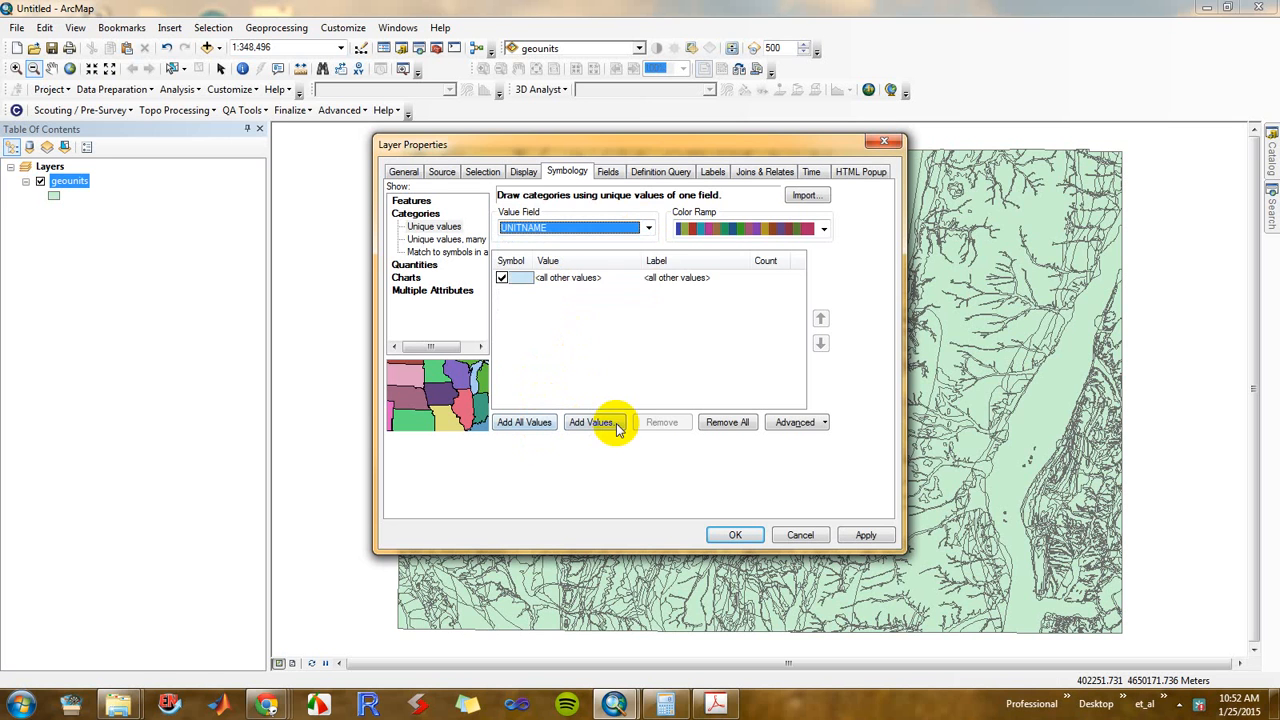
click(531, 423)
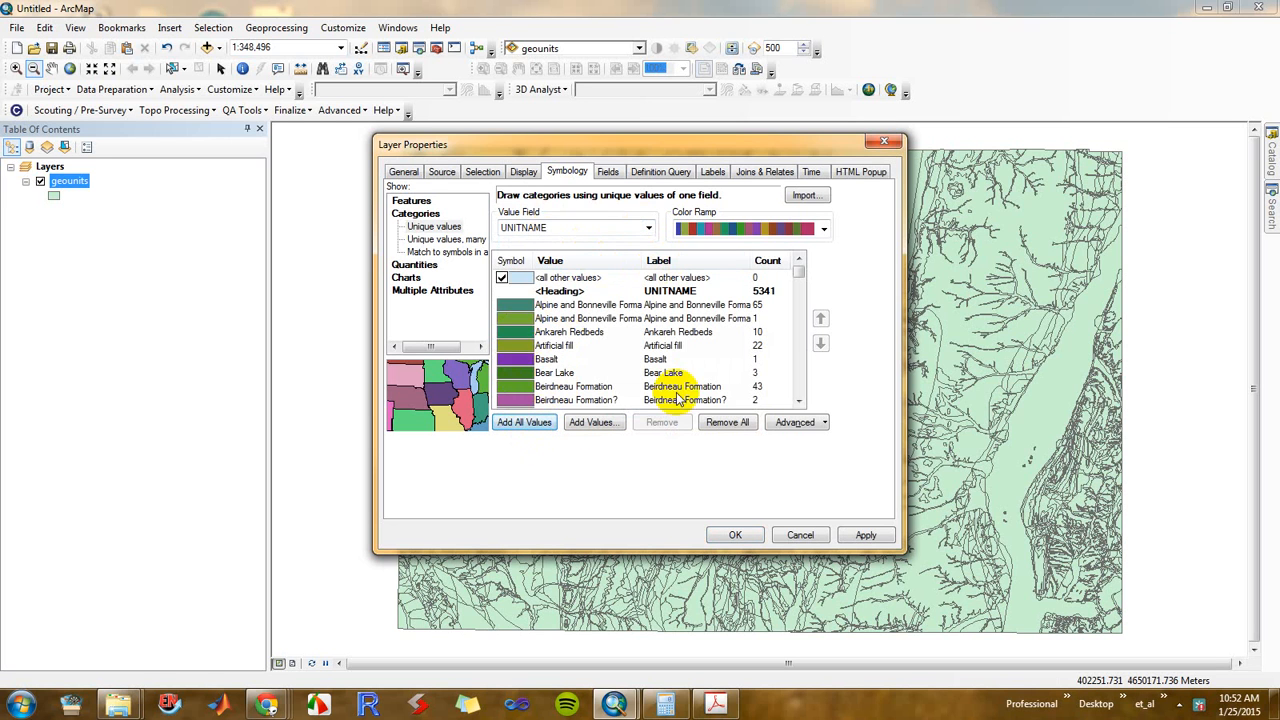
click(866, 537)
click(735, 535)
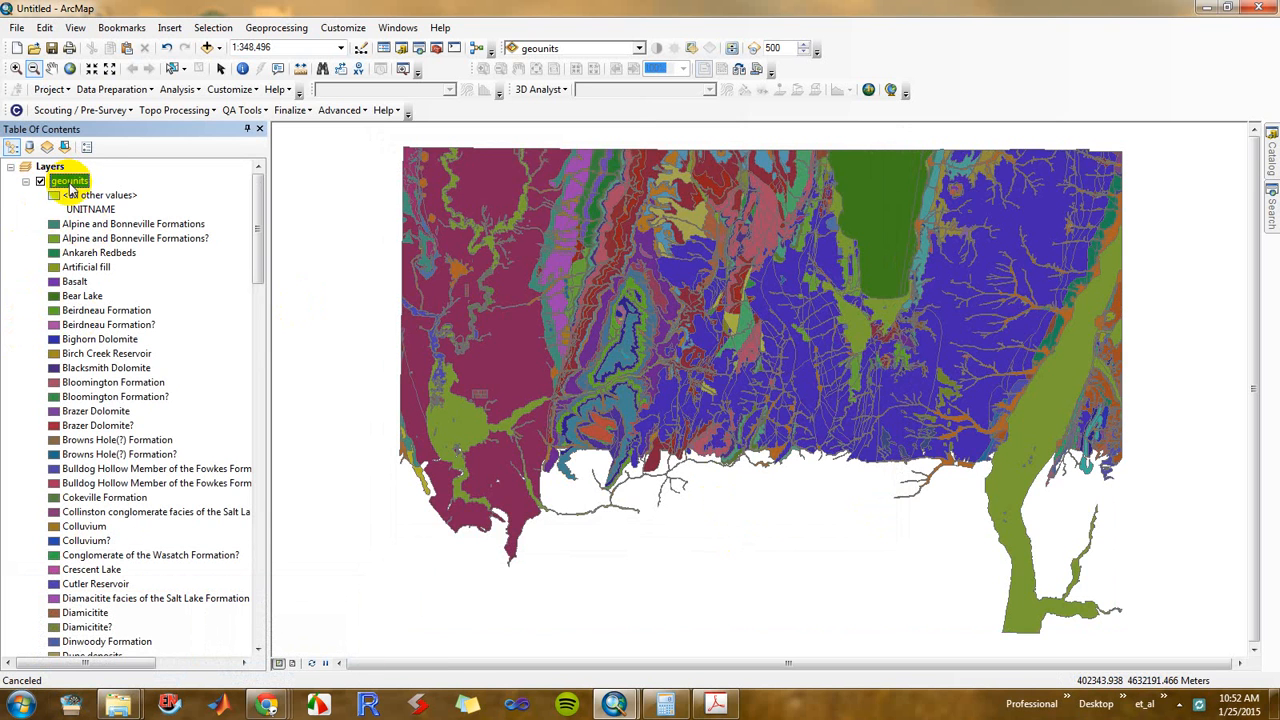
Turn off the geounits layer and collapse its legend in the table of contents
right_click(71, 186)
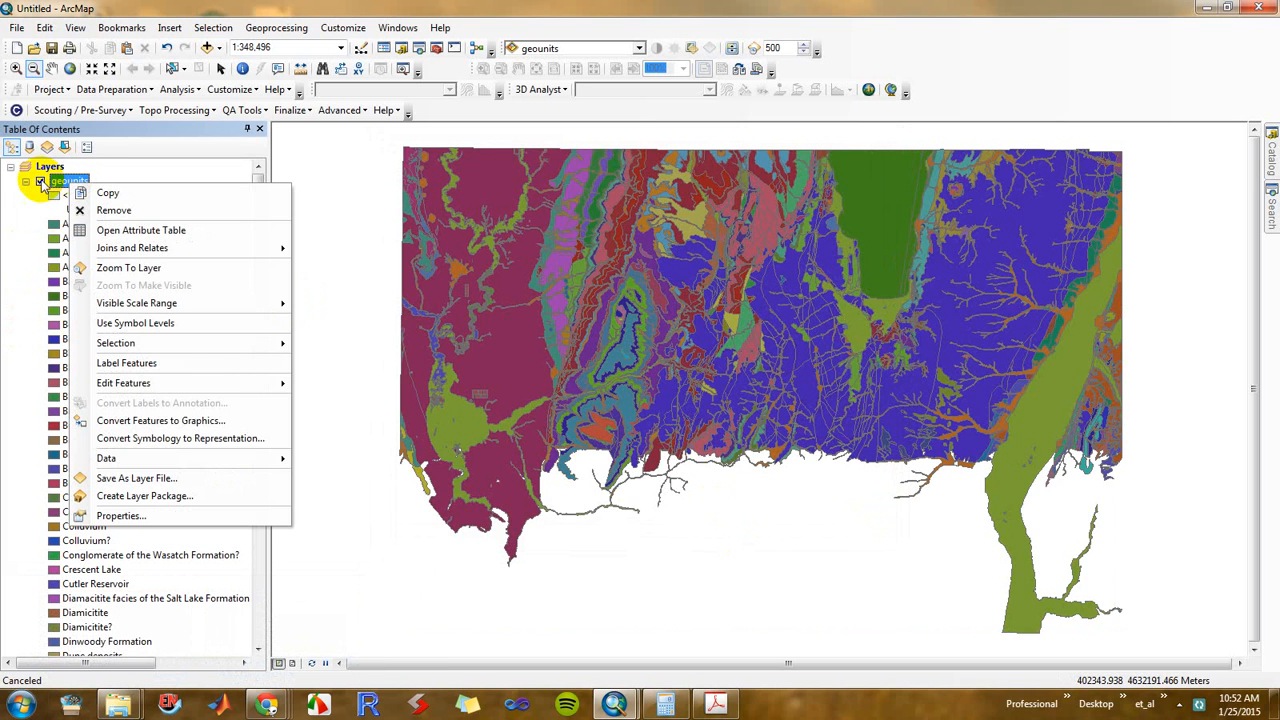
click(40, 182)
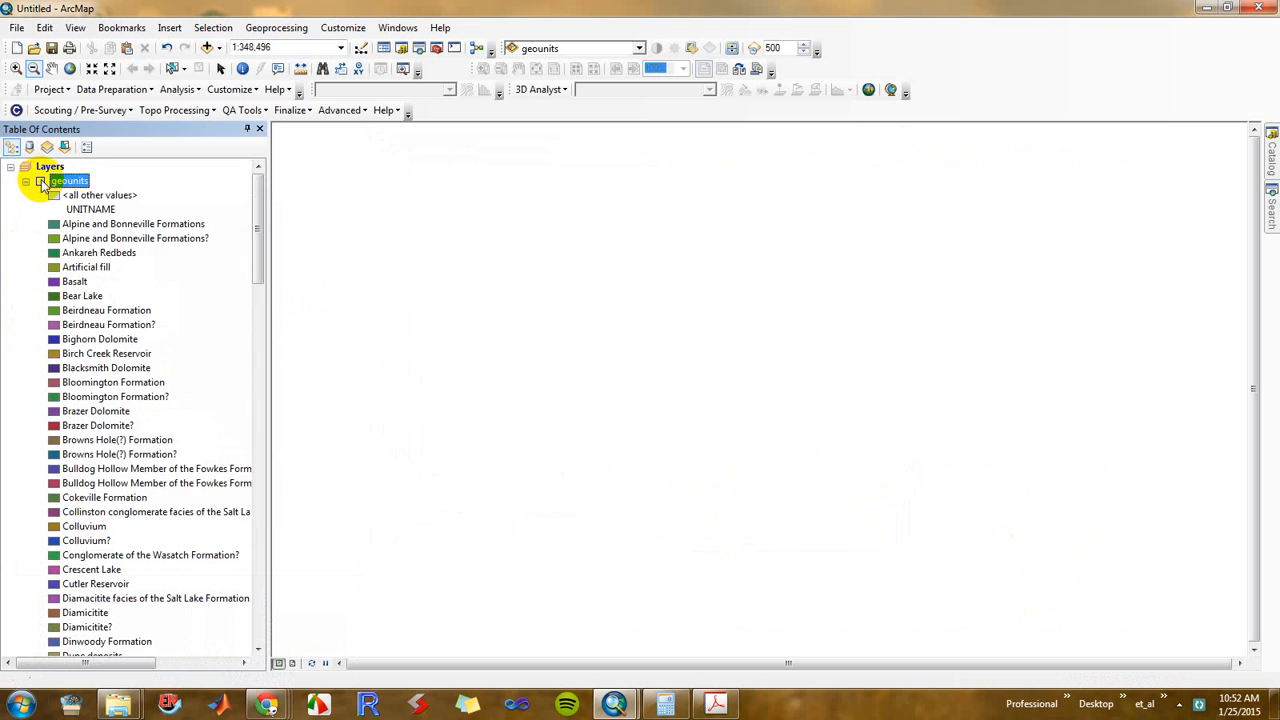
click(25, 182)
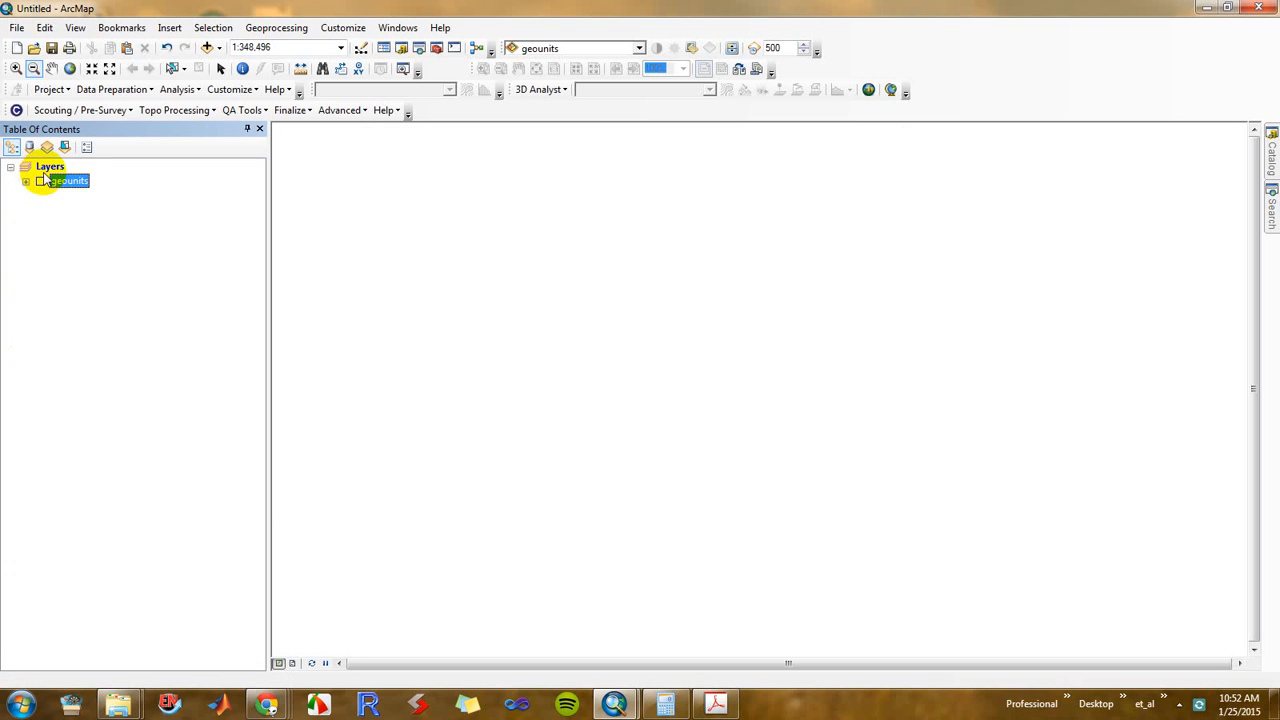
Add the layer file geounits.lyr from the Logan3060 folder to the map
click(206, 48)
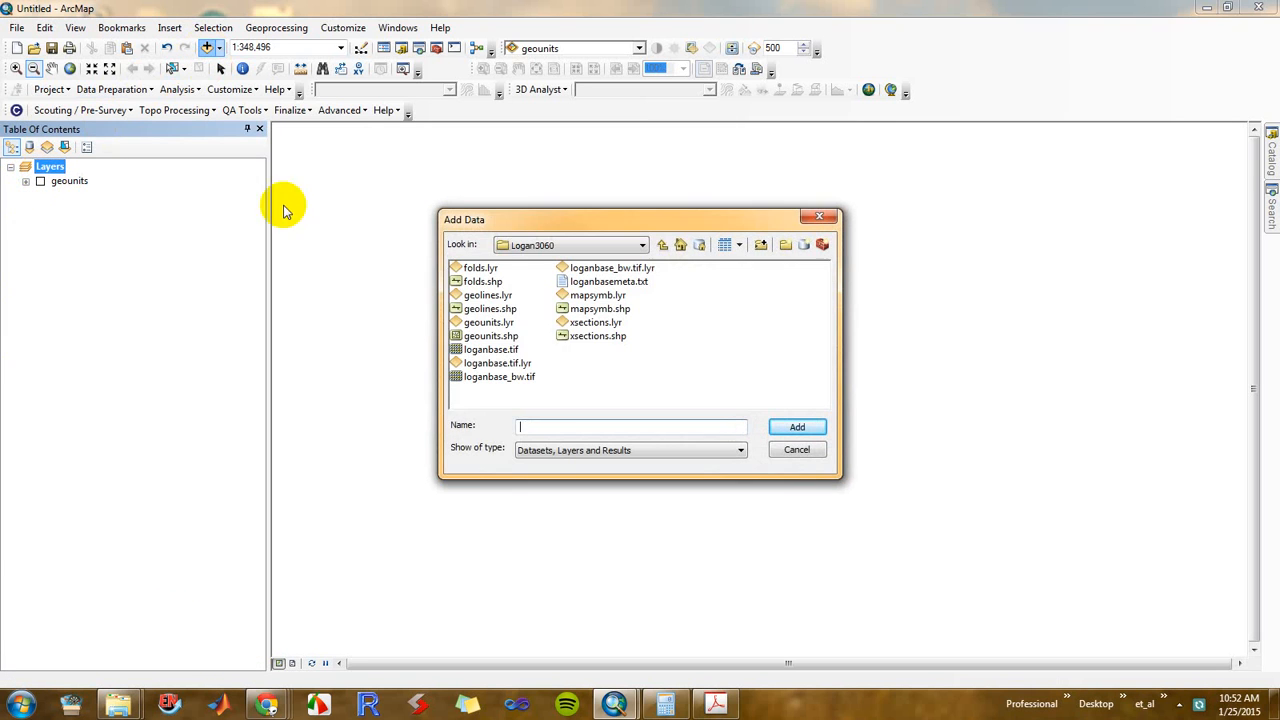
click(499, 323)
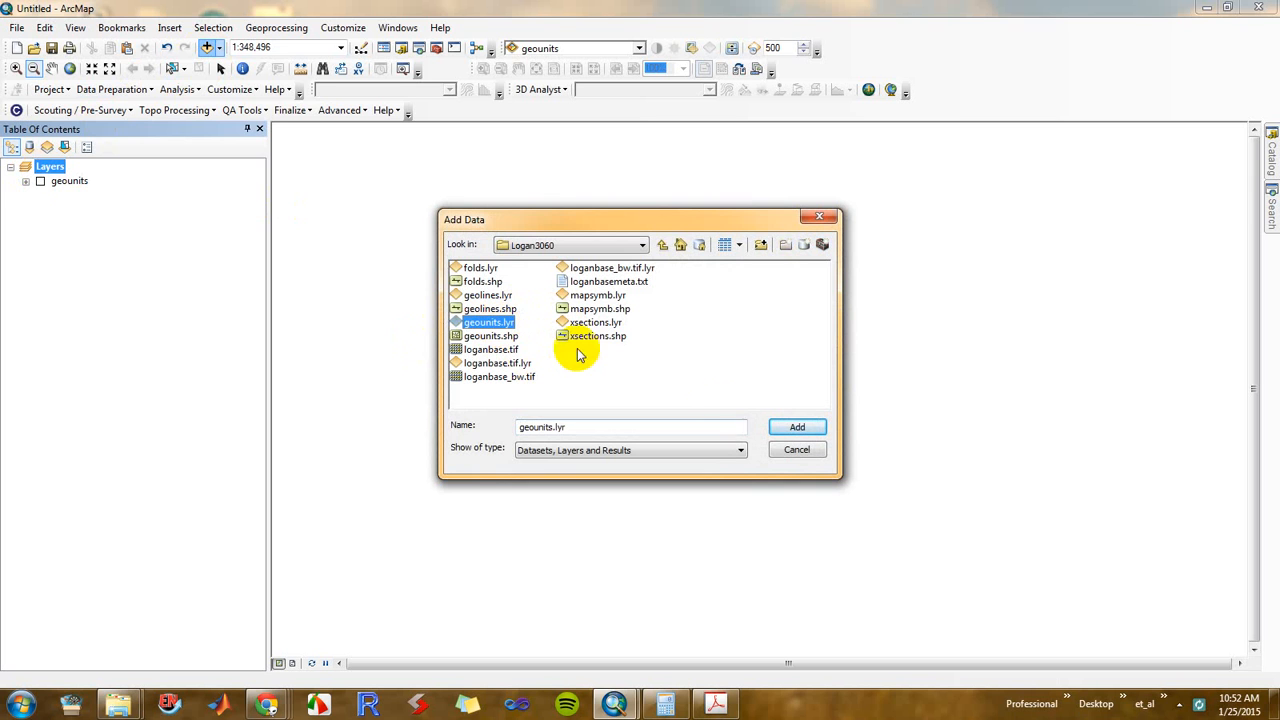
click(792, 428)
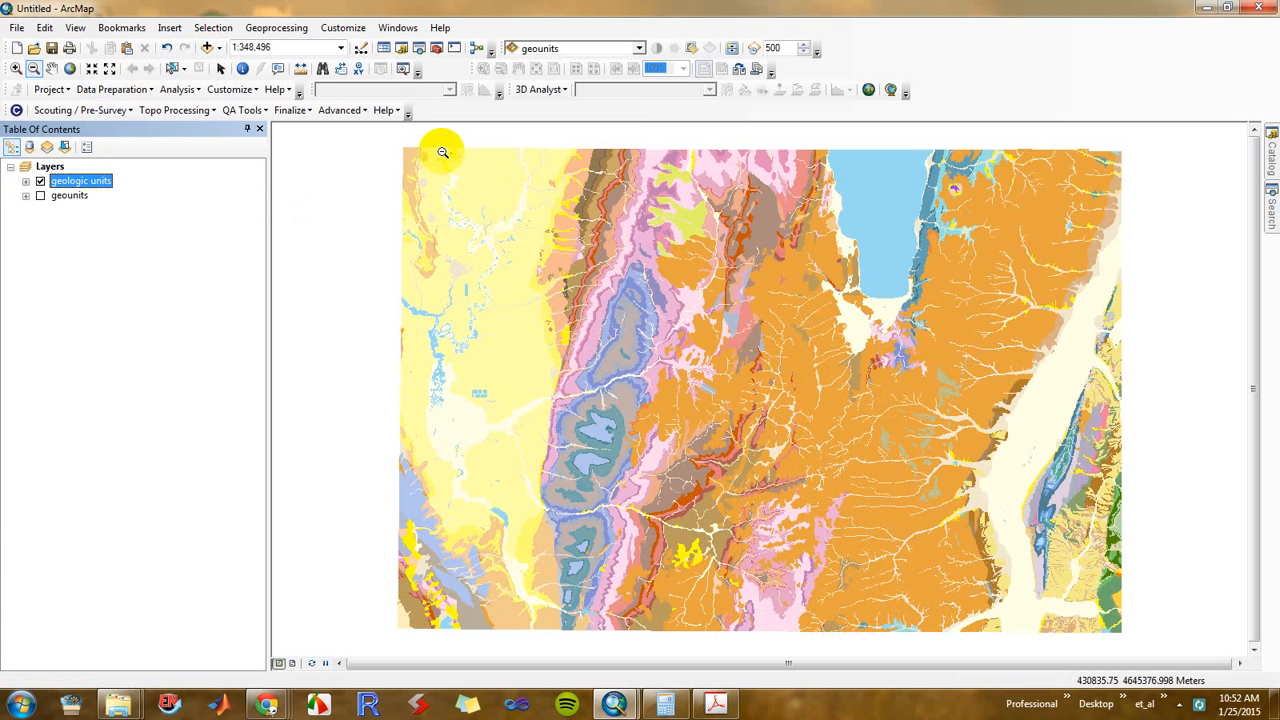
Hide the geologic units layer and import the complete symbology of geounits.lyr into the geounits layer, matching on the UNITSYMBOL field
click(40, 182)
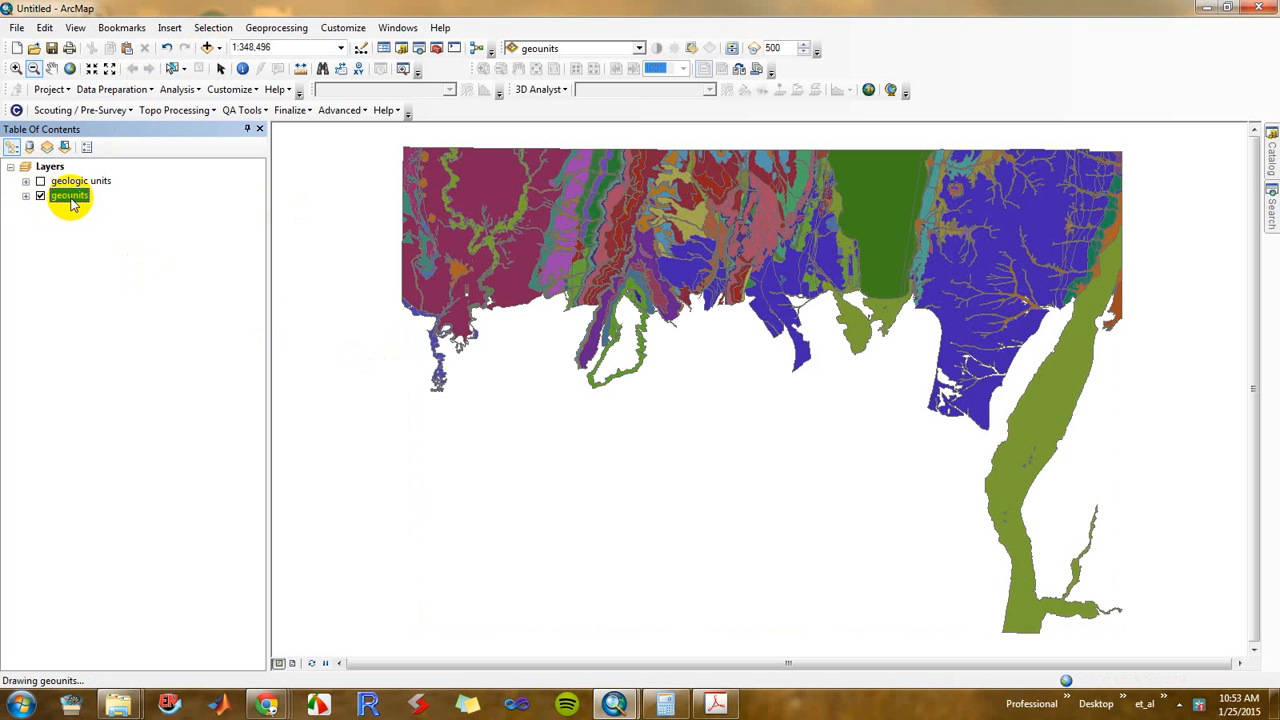
right_click(71, 199)
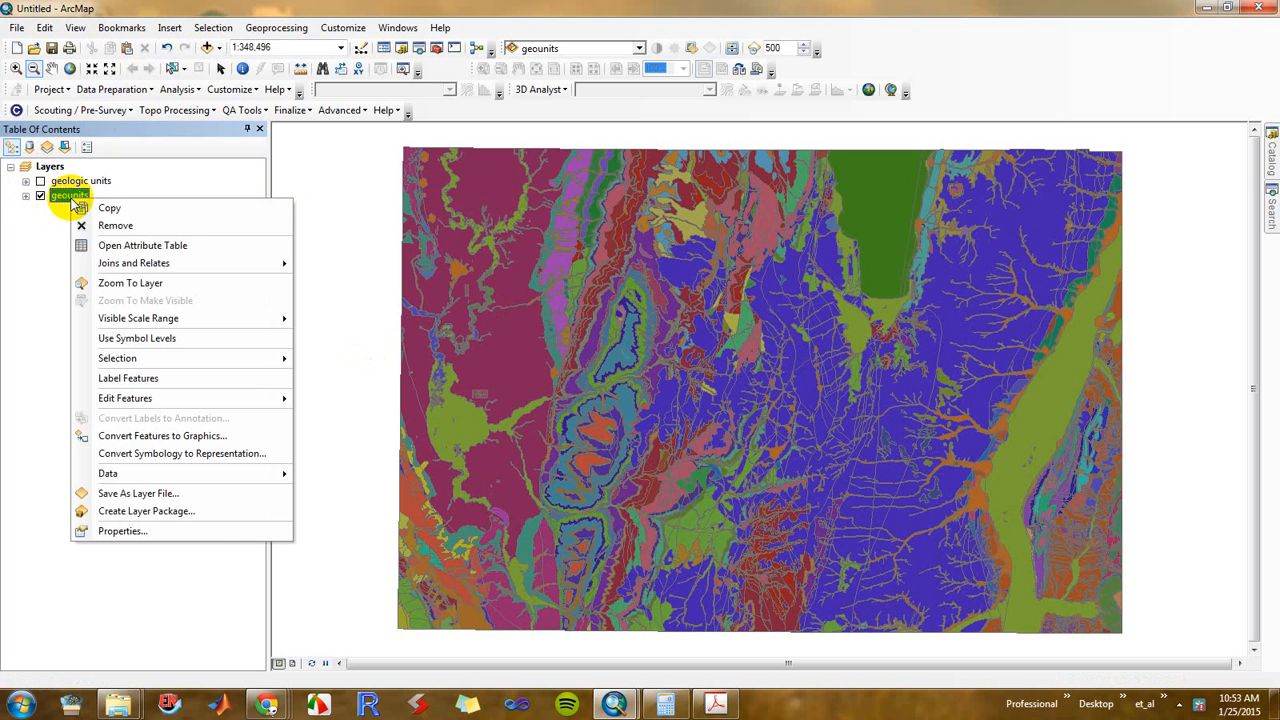
click(193, 530)
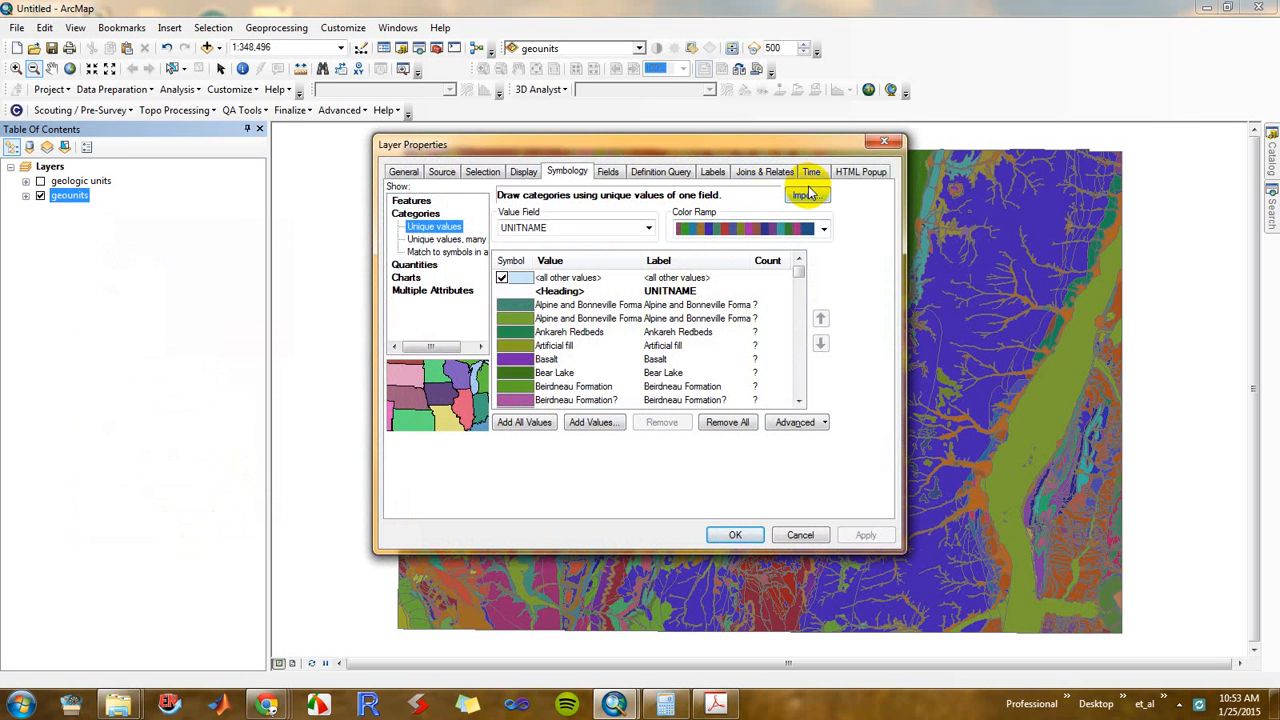
click(810, 195)
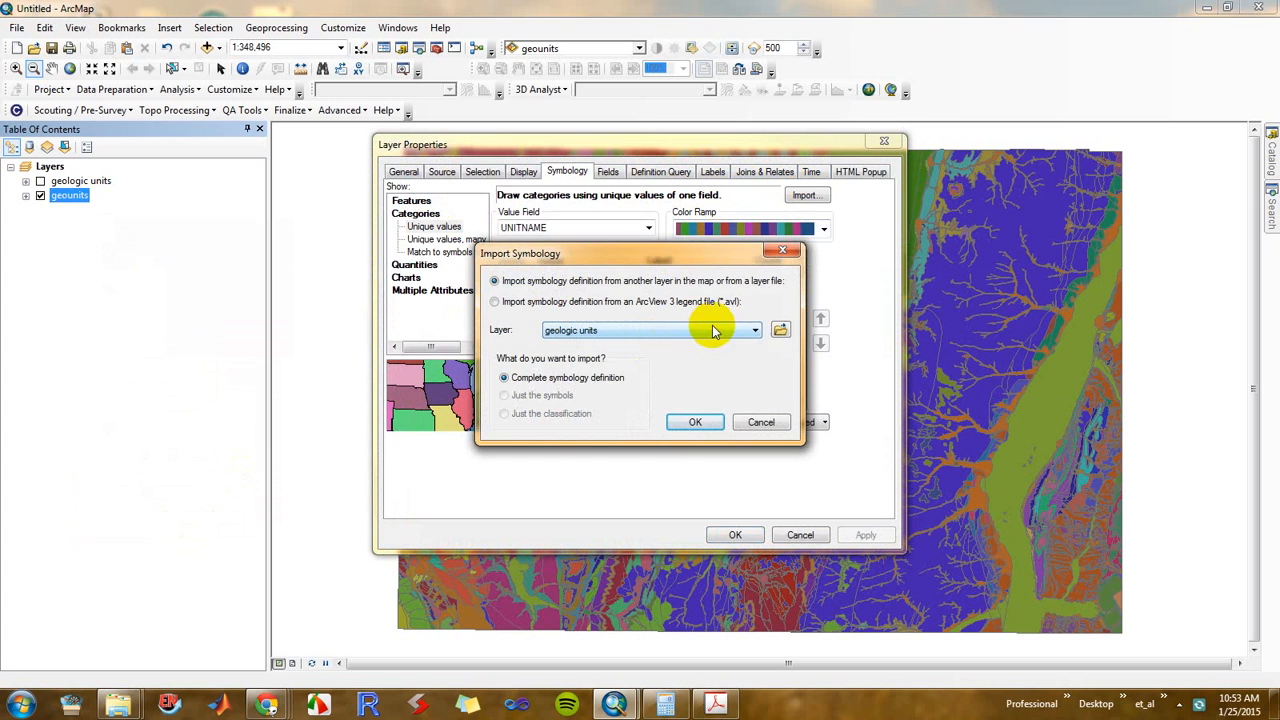
click(780, 332)
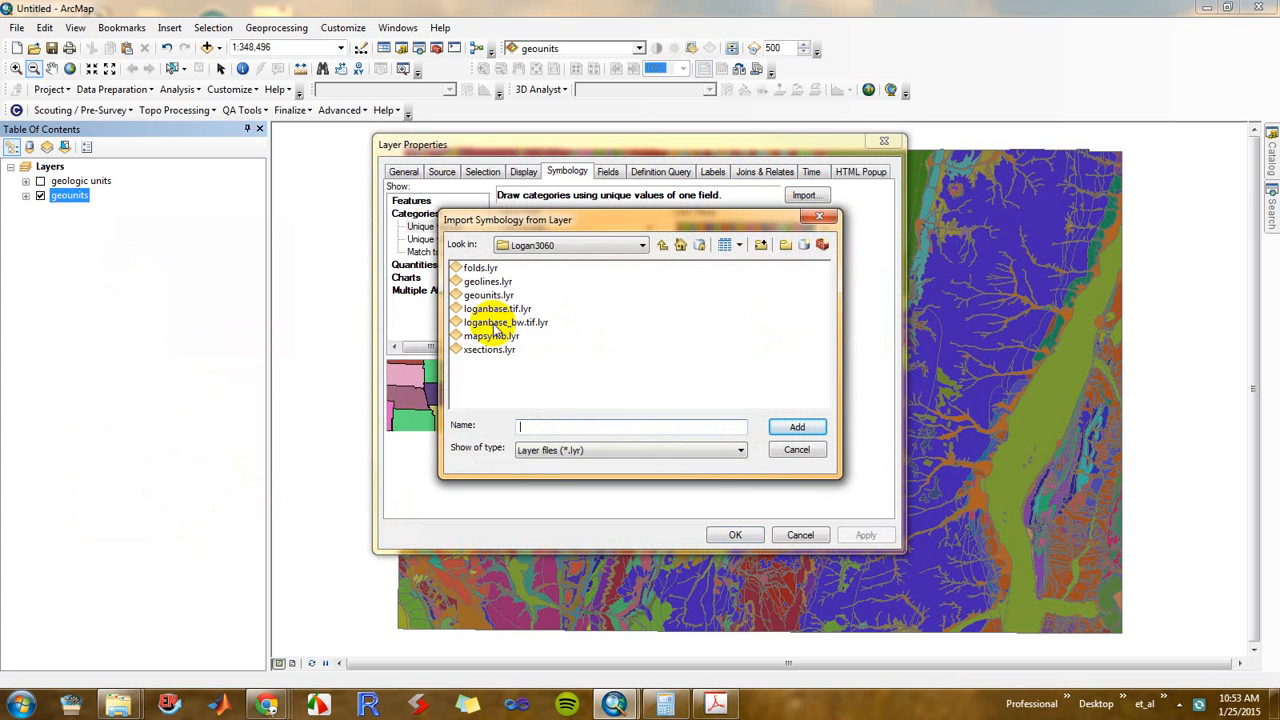
click(490, 298)
click(797, 427)
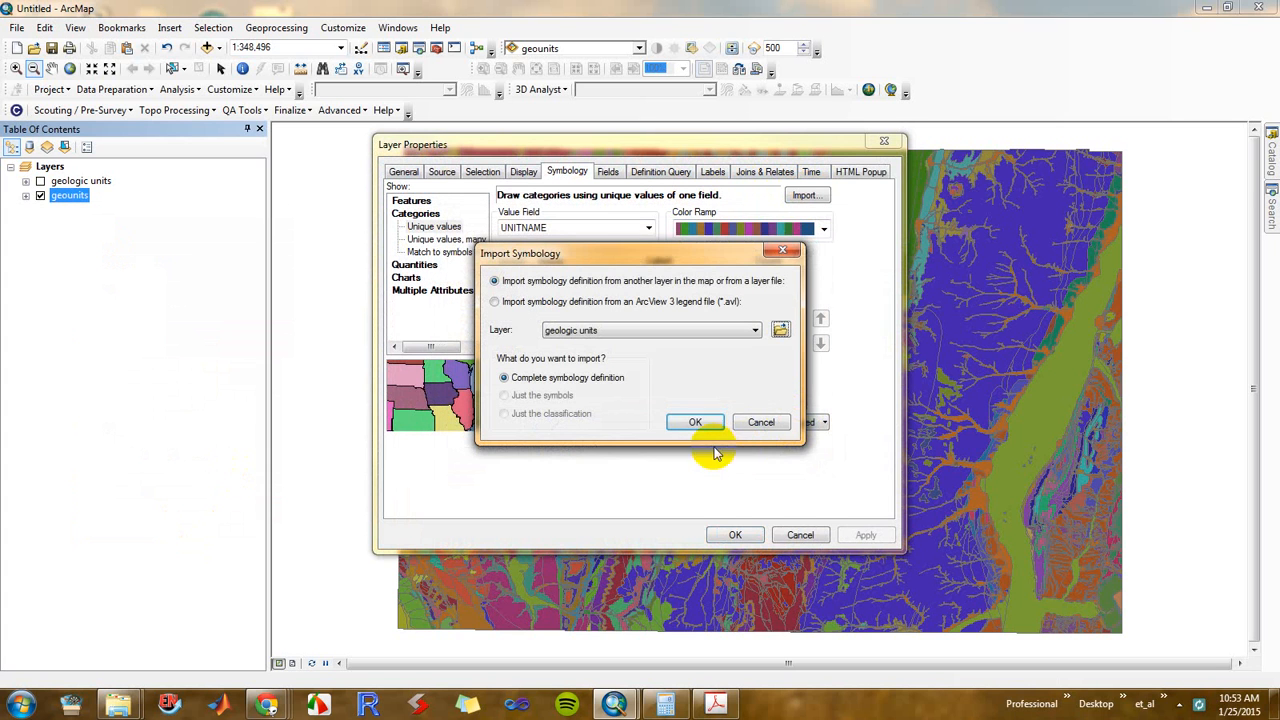
click(712, 423)
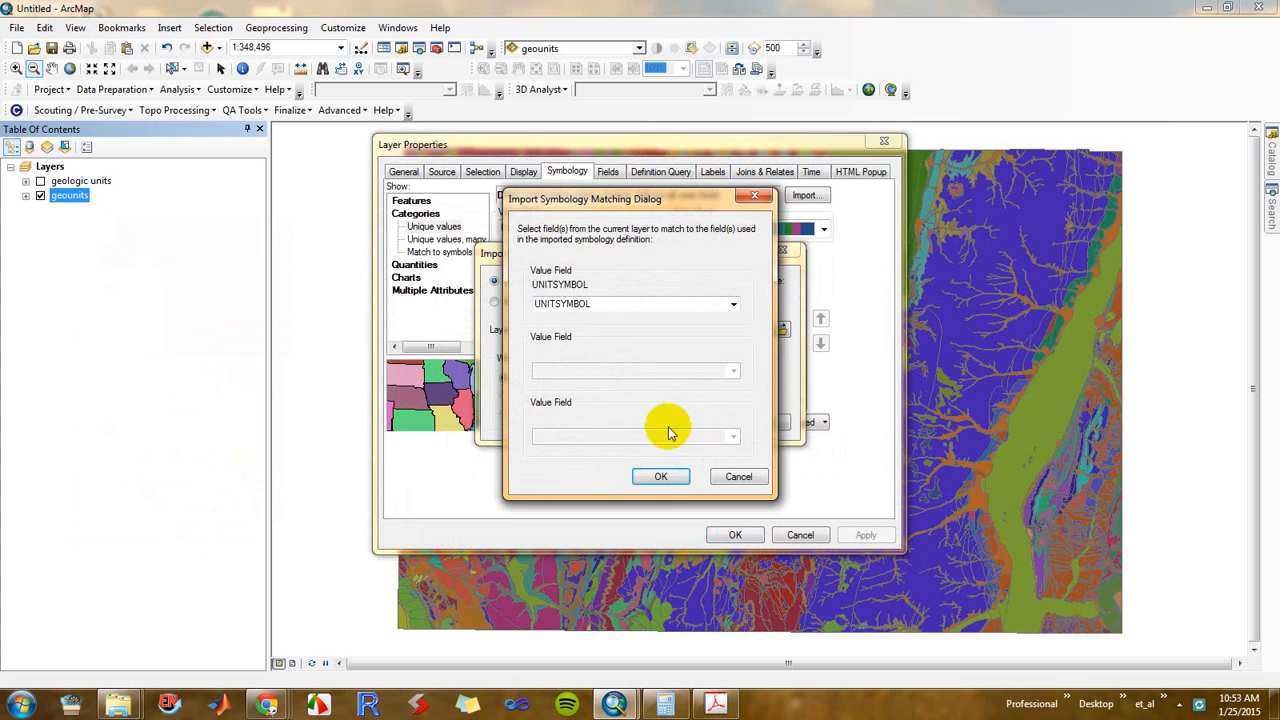
click(668, 478)
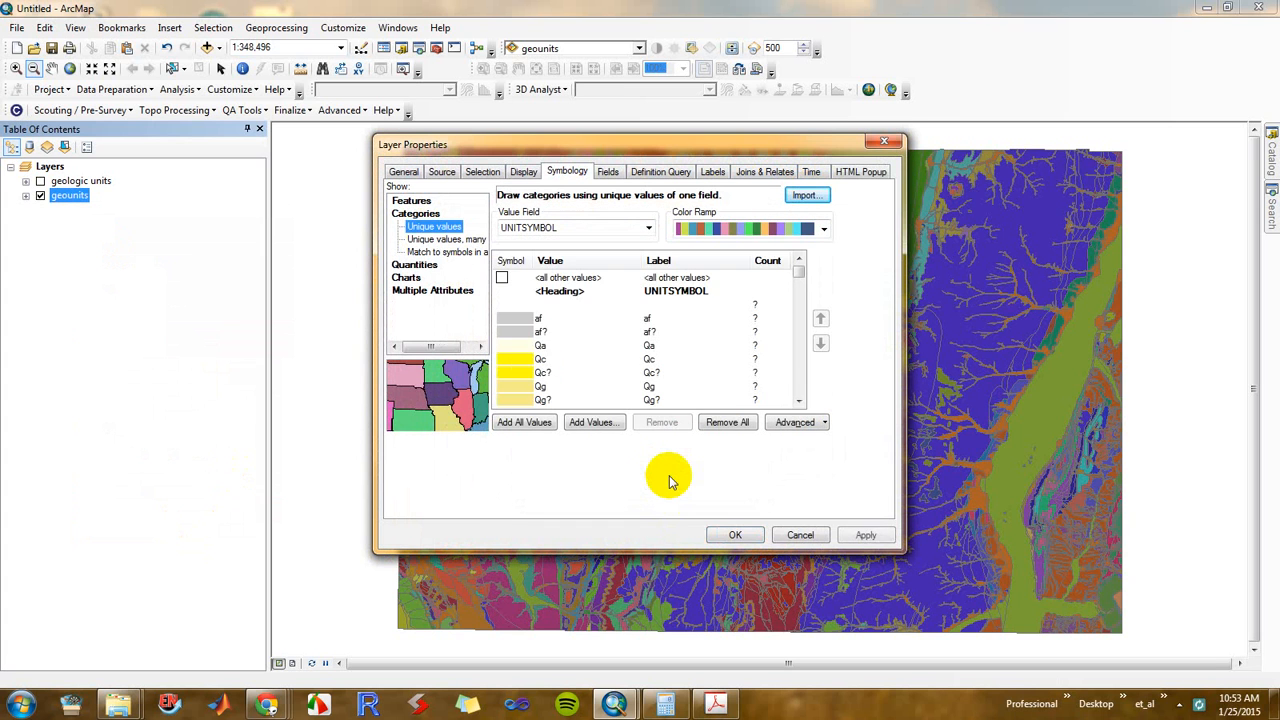
click(872, 536)
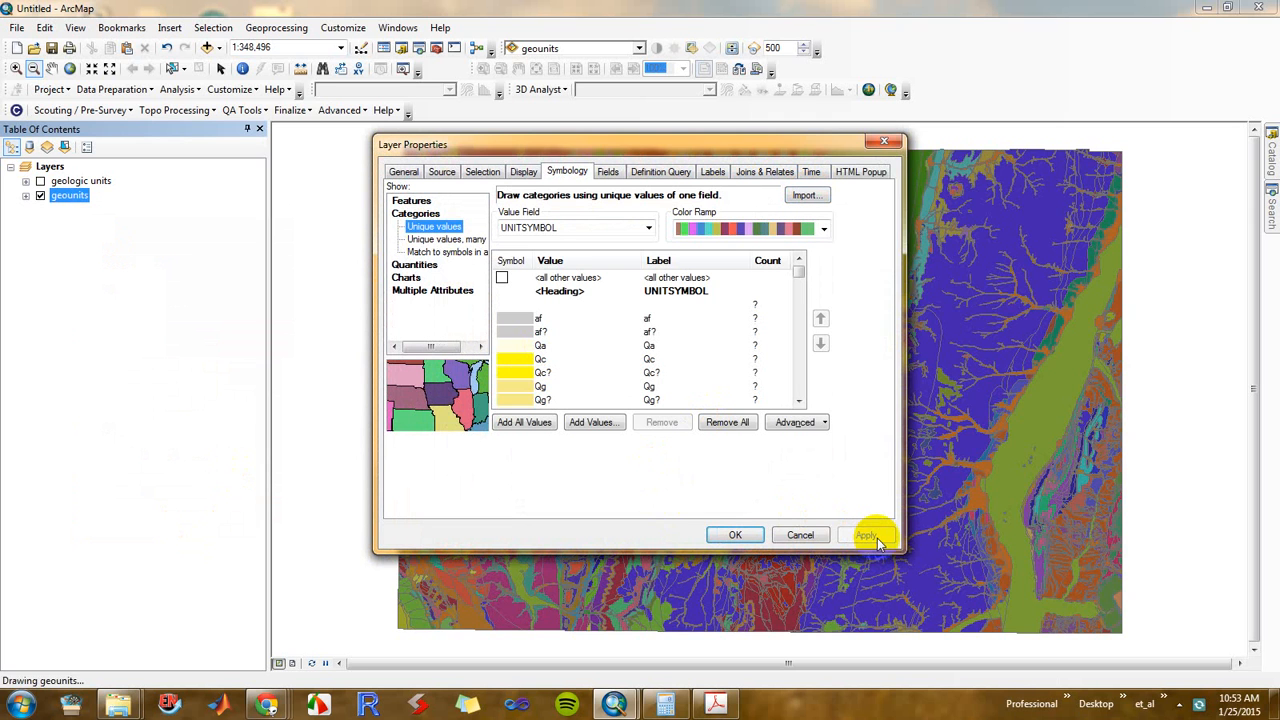
click(734, 535)
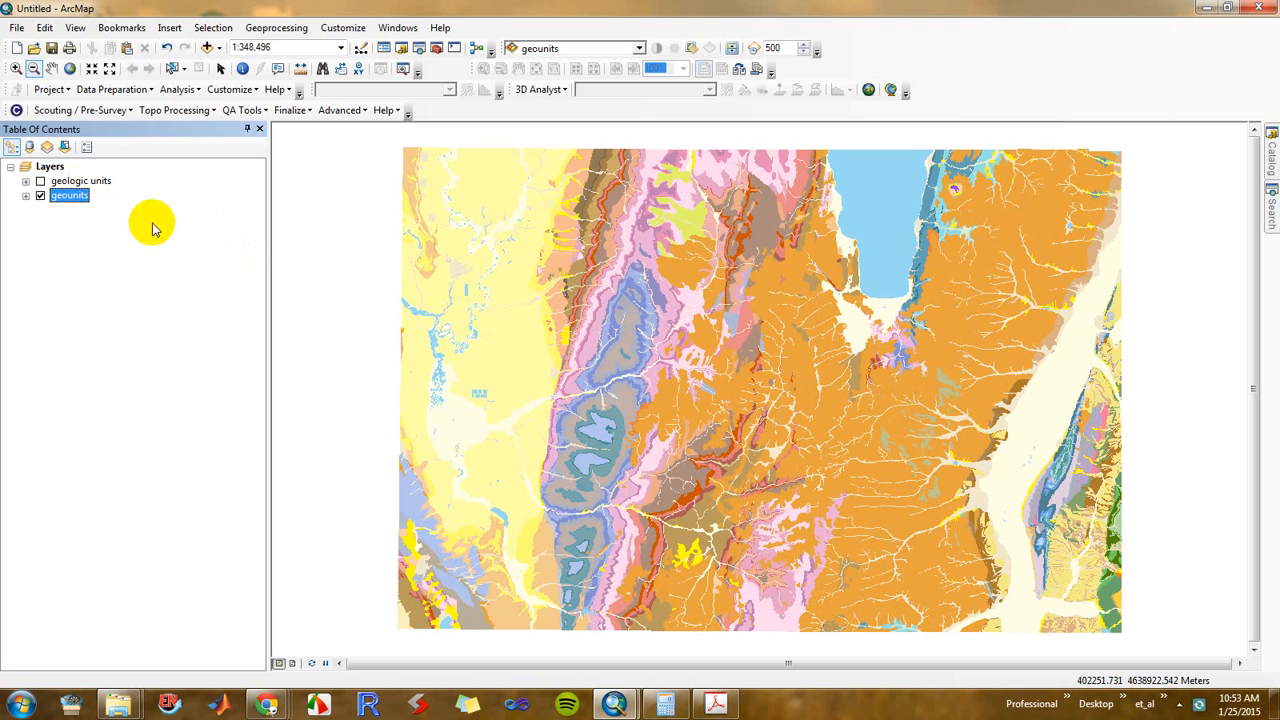
Review the geounits layer's symbology properties without changing them, and check the lab web page for the geology layers to add
right_click(60, 200)
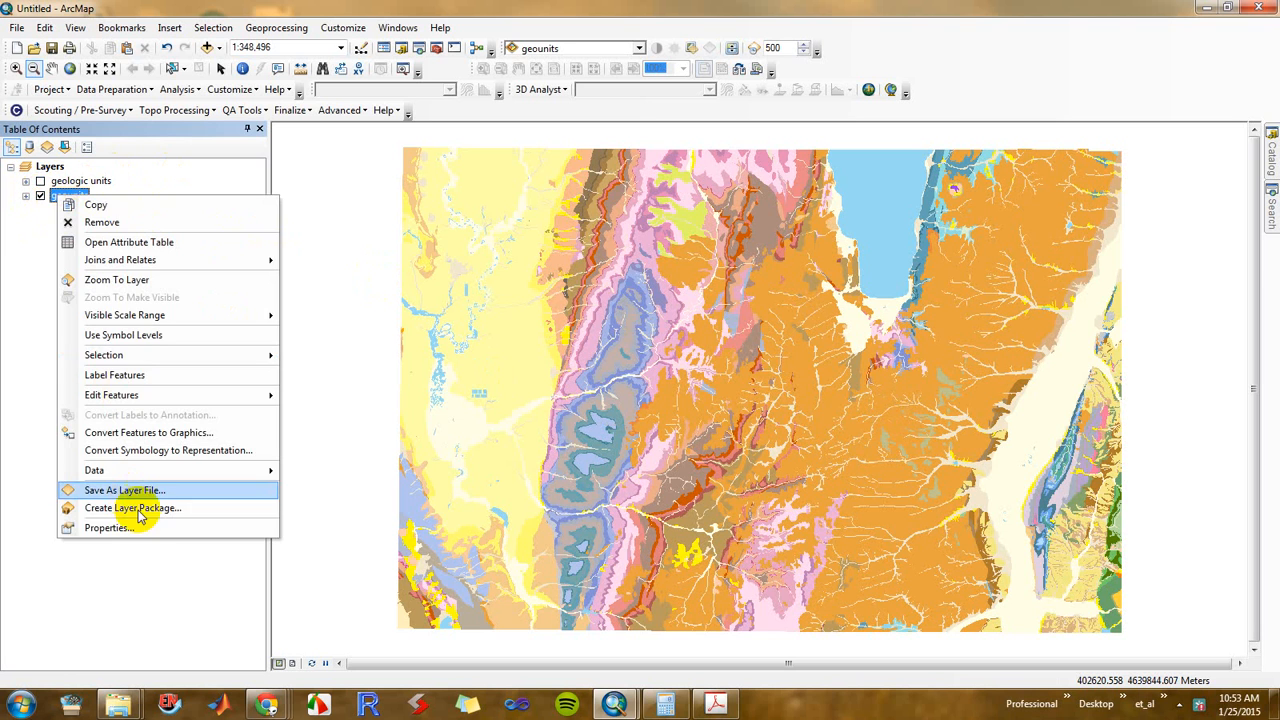
click(143, 528)
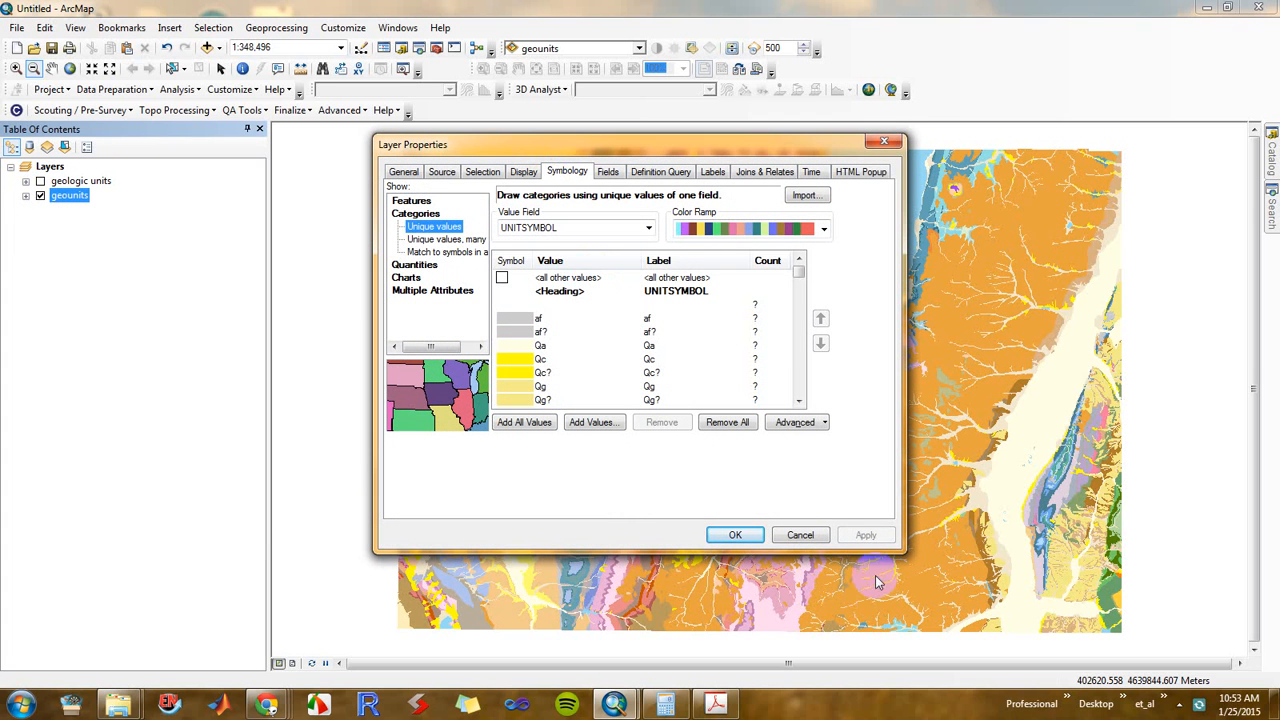
click(803, 535)
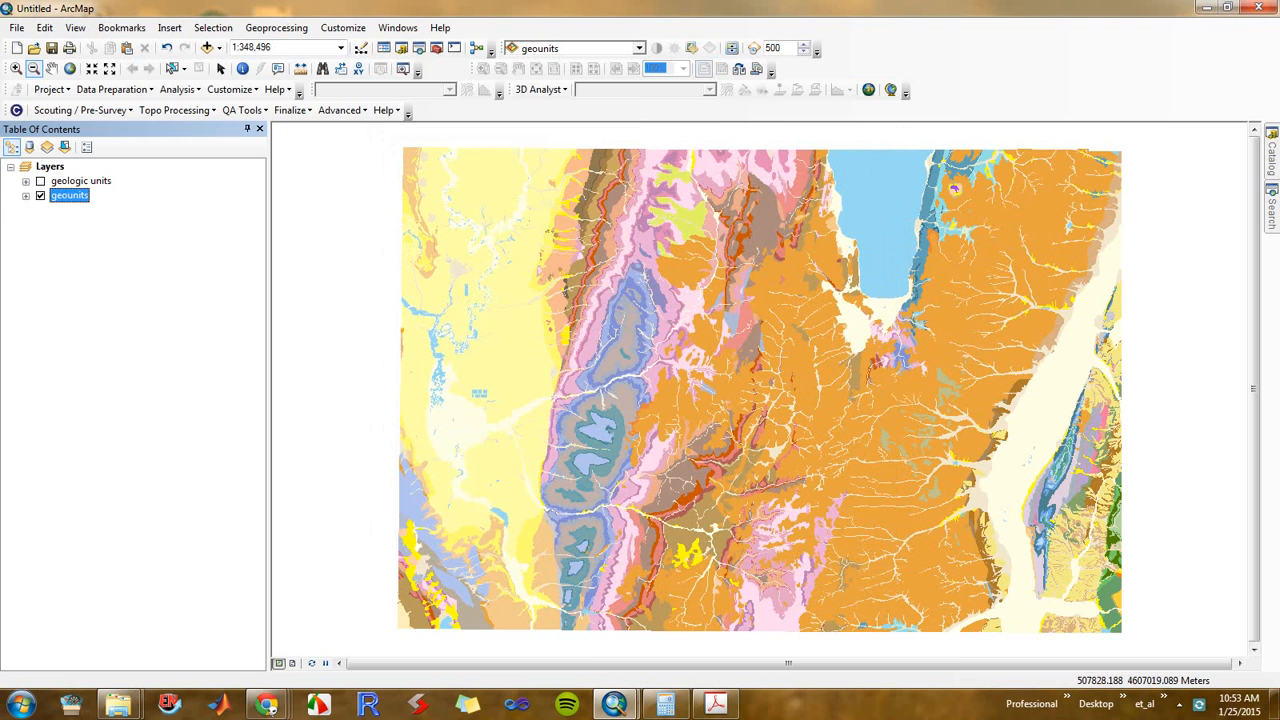
key(alt+Tab)
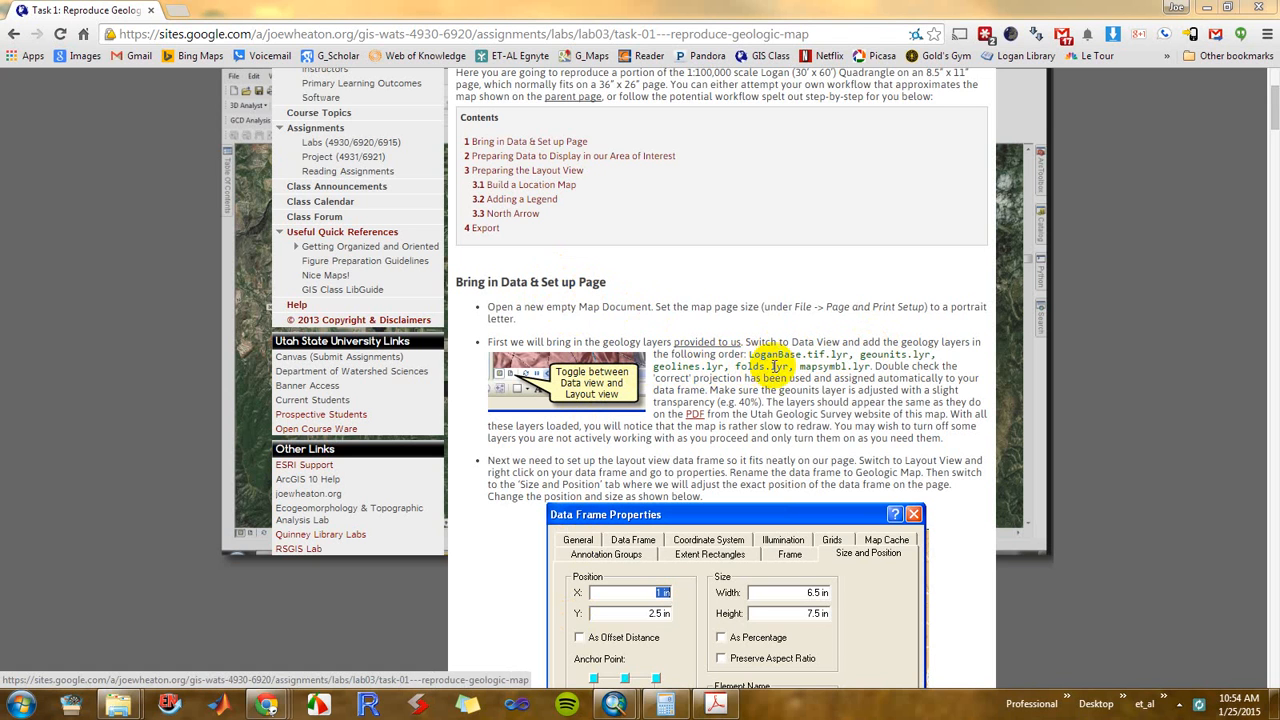
click(1206, 7)
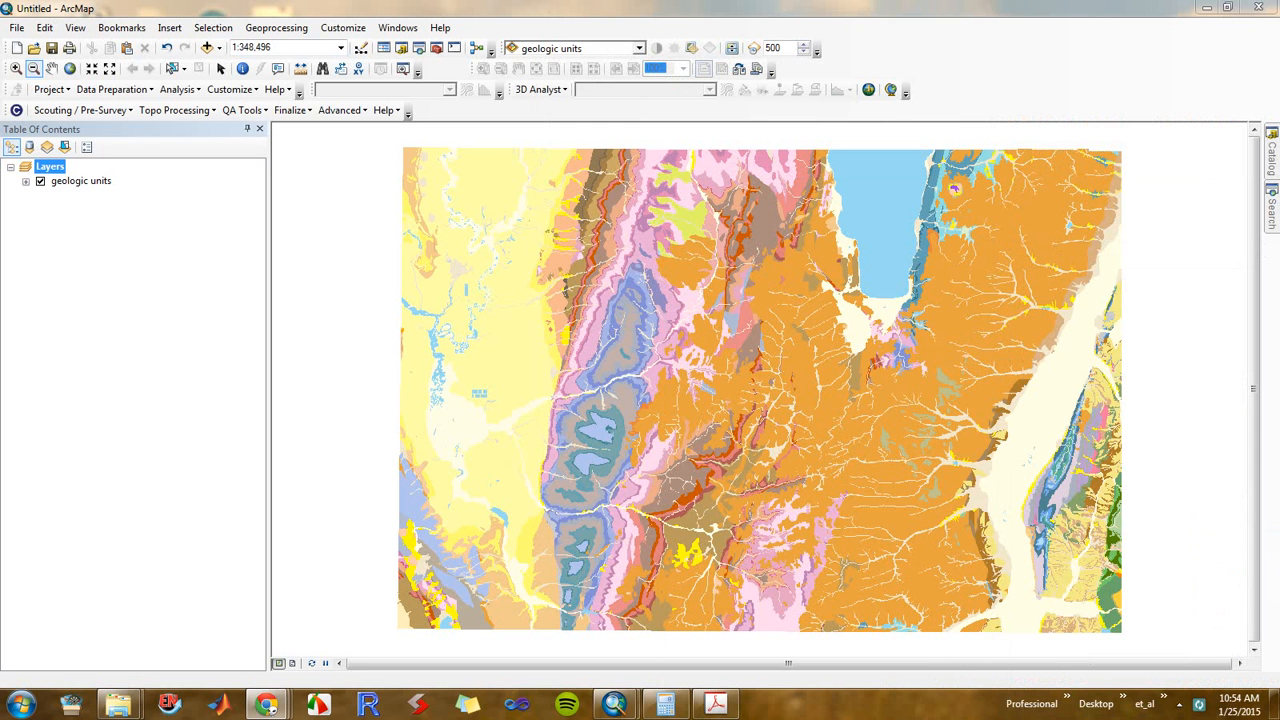
In the Logan3060 folder, select the layer files folds.lyr, geolines.lyr, loganbase.tif.lyr and mapsymb.lyr as data to add
click(207, 47)
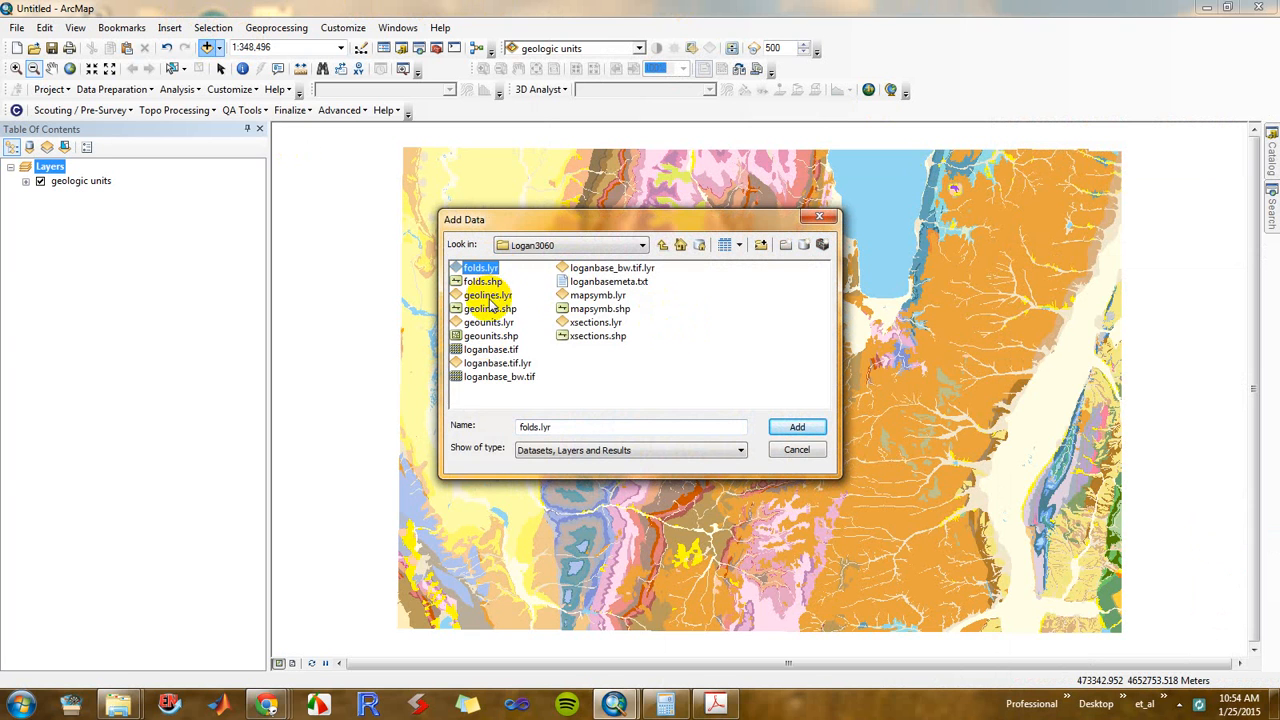
ctrl+click(490, 298)
ctrl+click(500, 365)
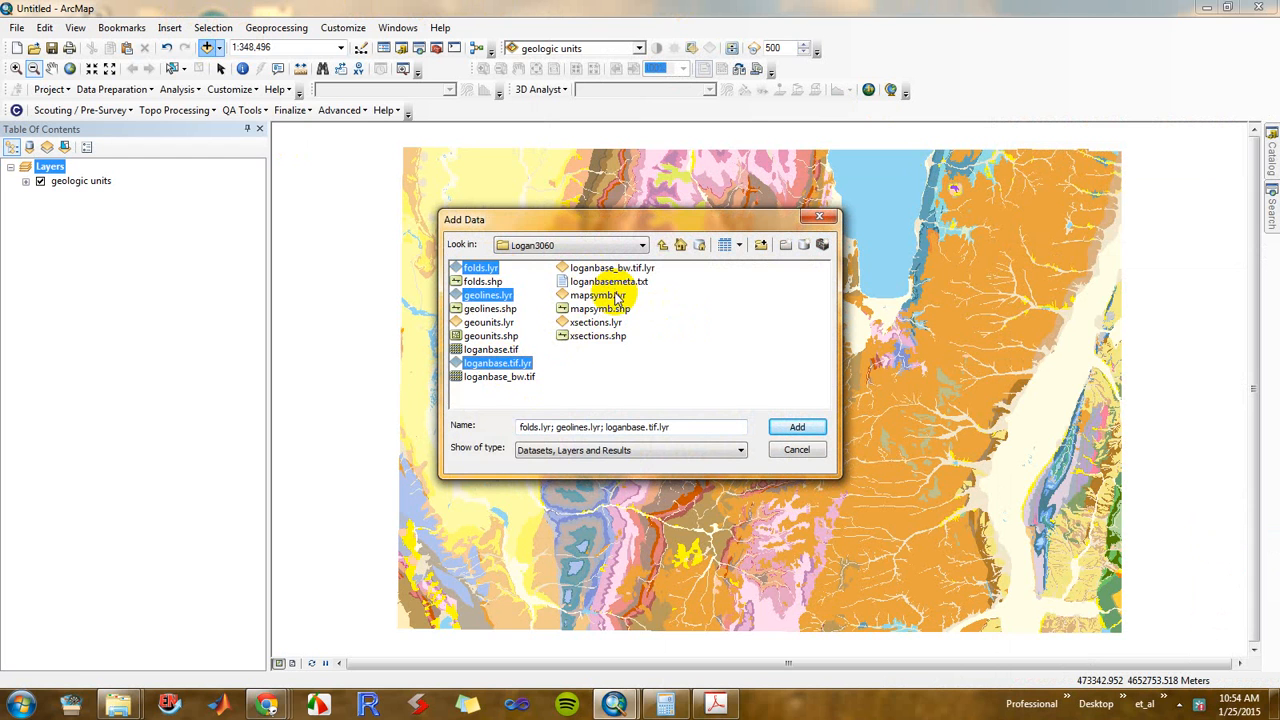
ctrl+click(598, 296)
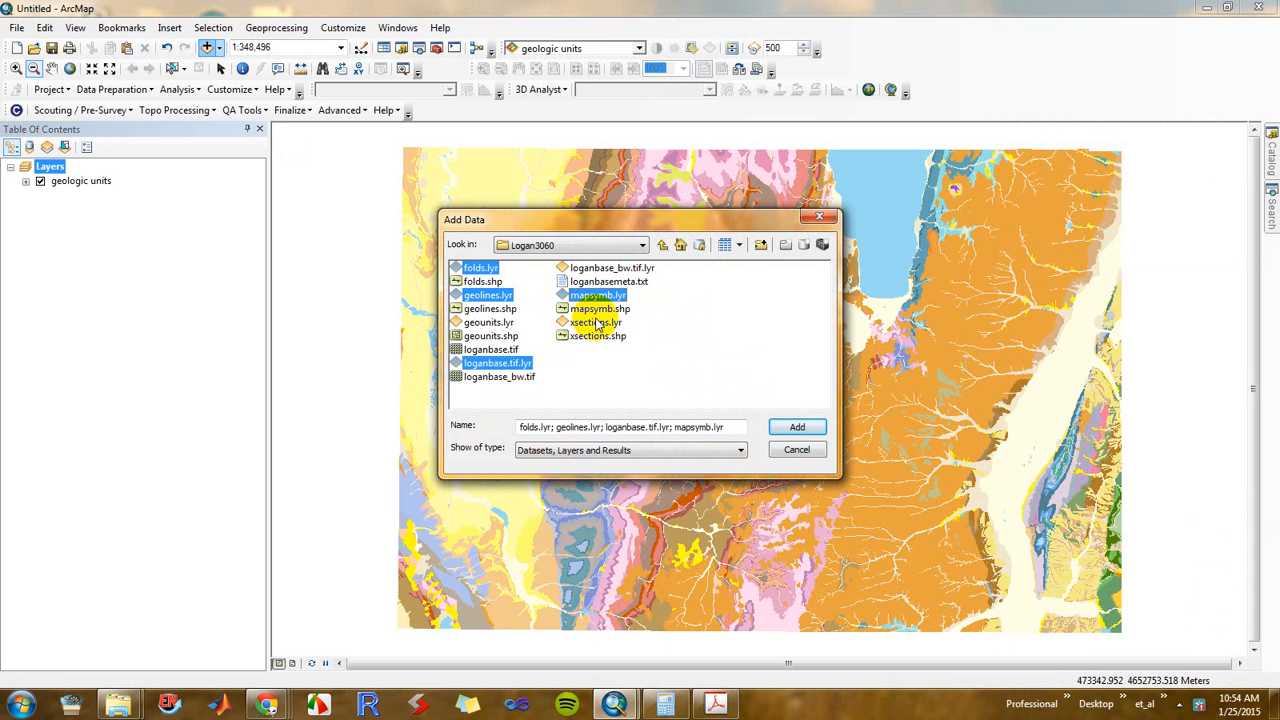
Switch to Acrobat and examine the map unit descriptions, cross sections and geologic map sheet in UGSlogan.pdf at full-page view
click(728, 706)
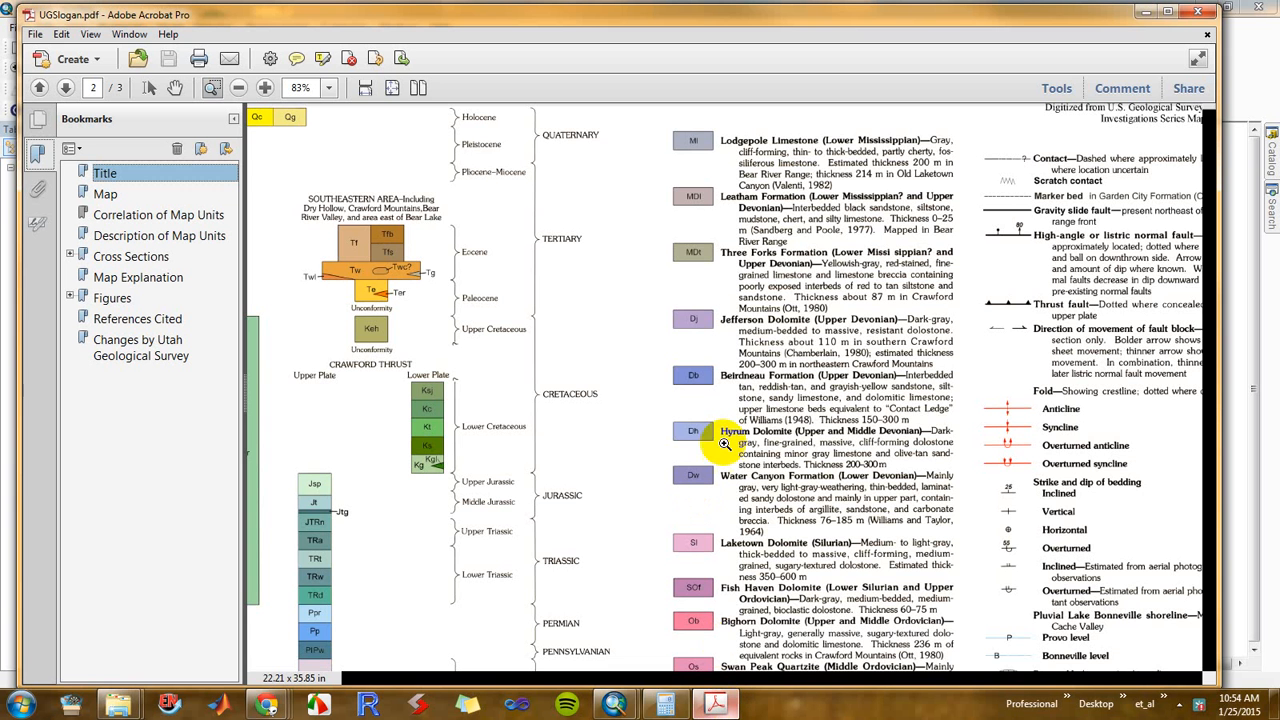
click(392, 89)
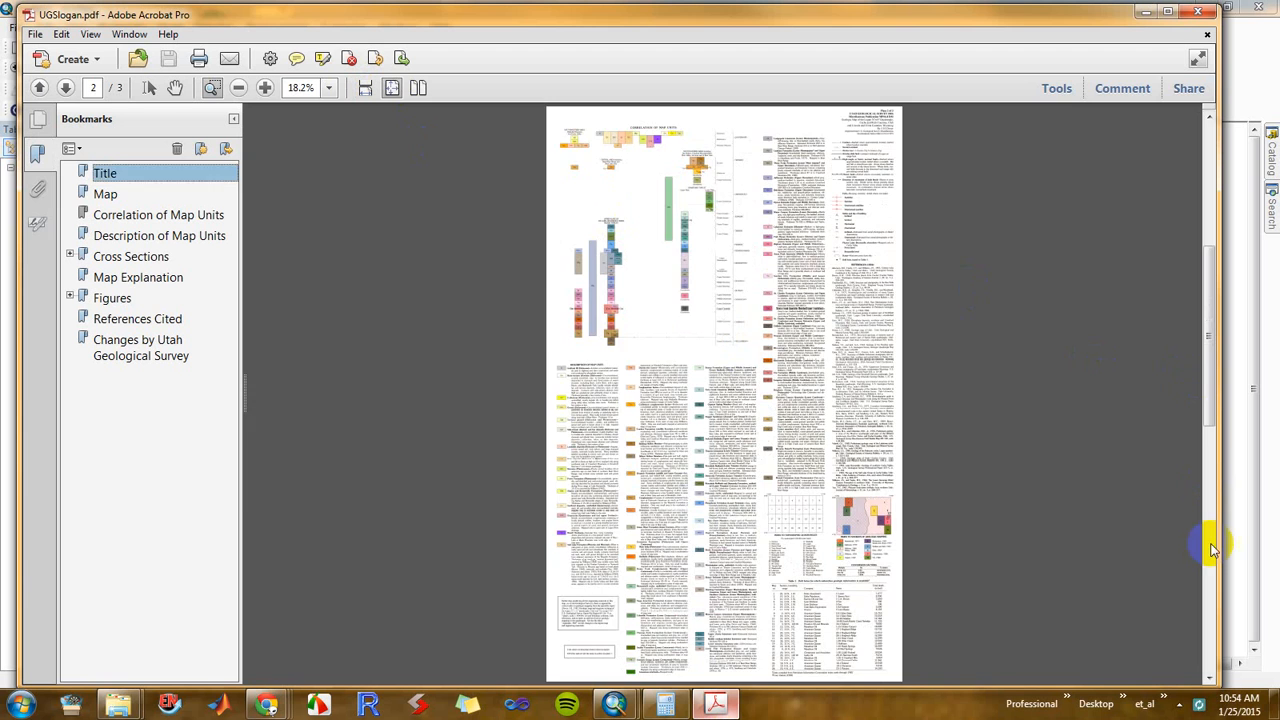
click(1210, 548)
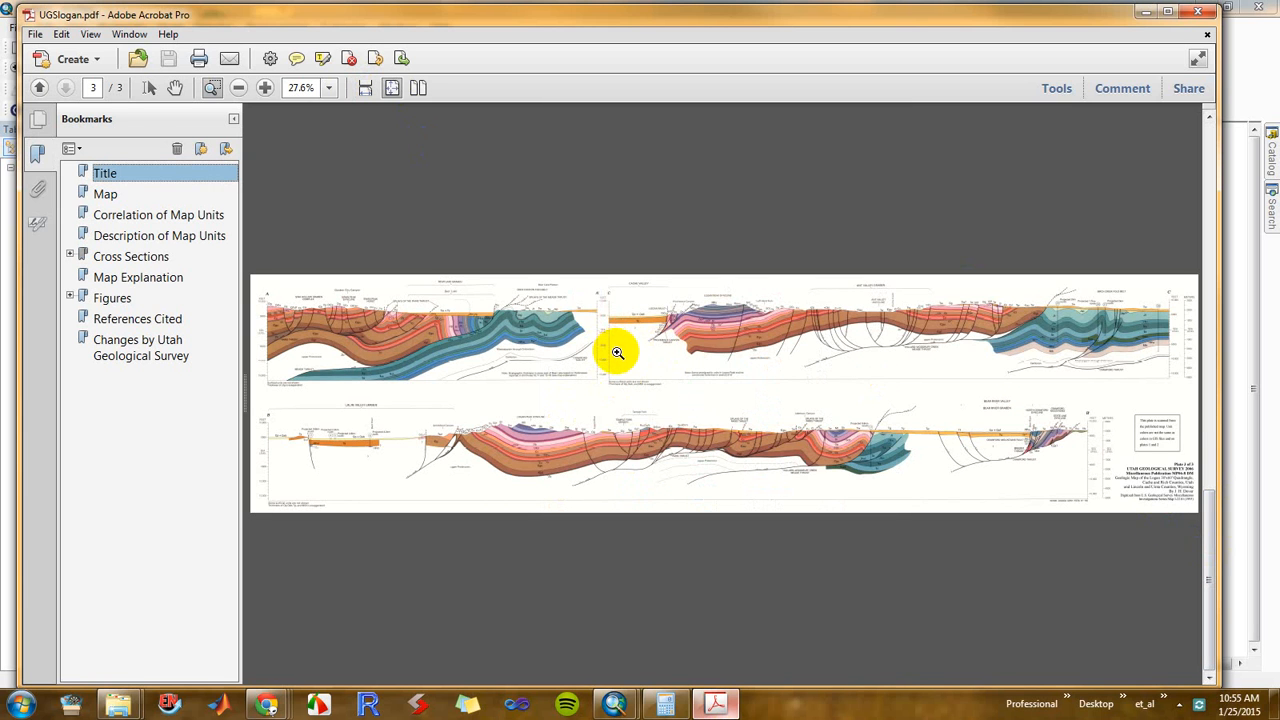
click(1211, 155)
click(1211, 148)
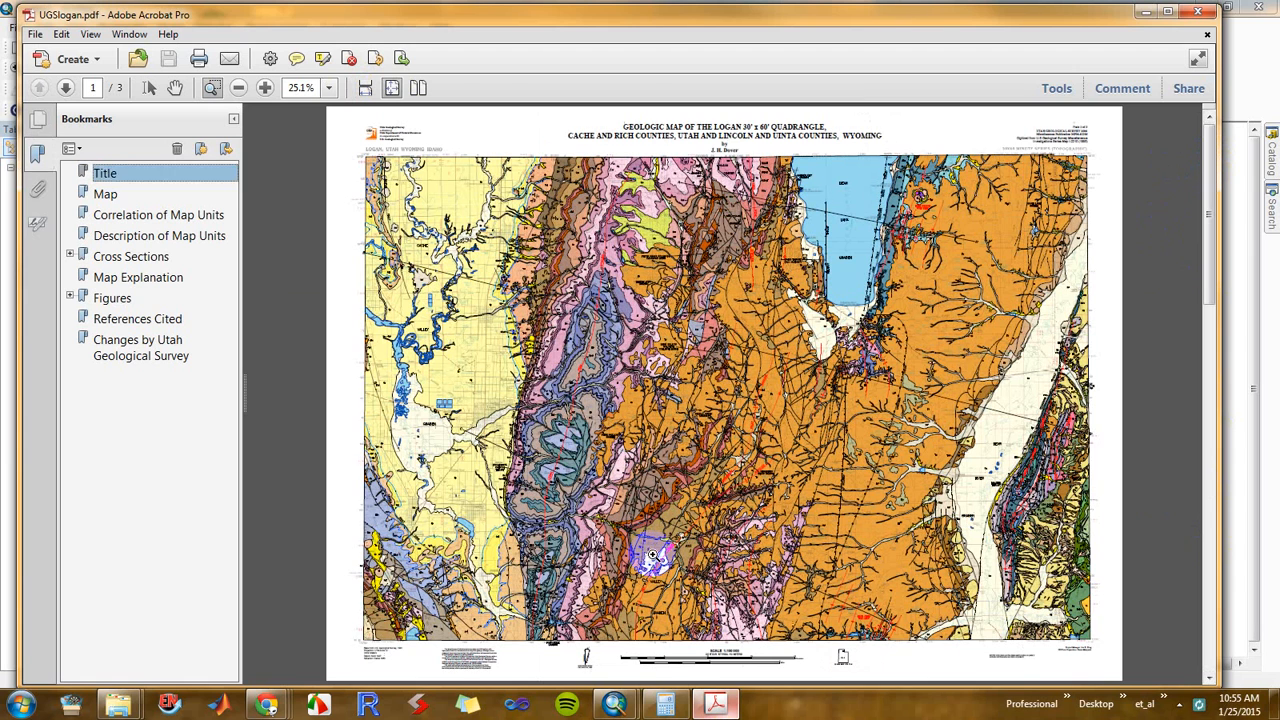
drag(443, 407, 971, 657)
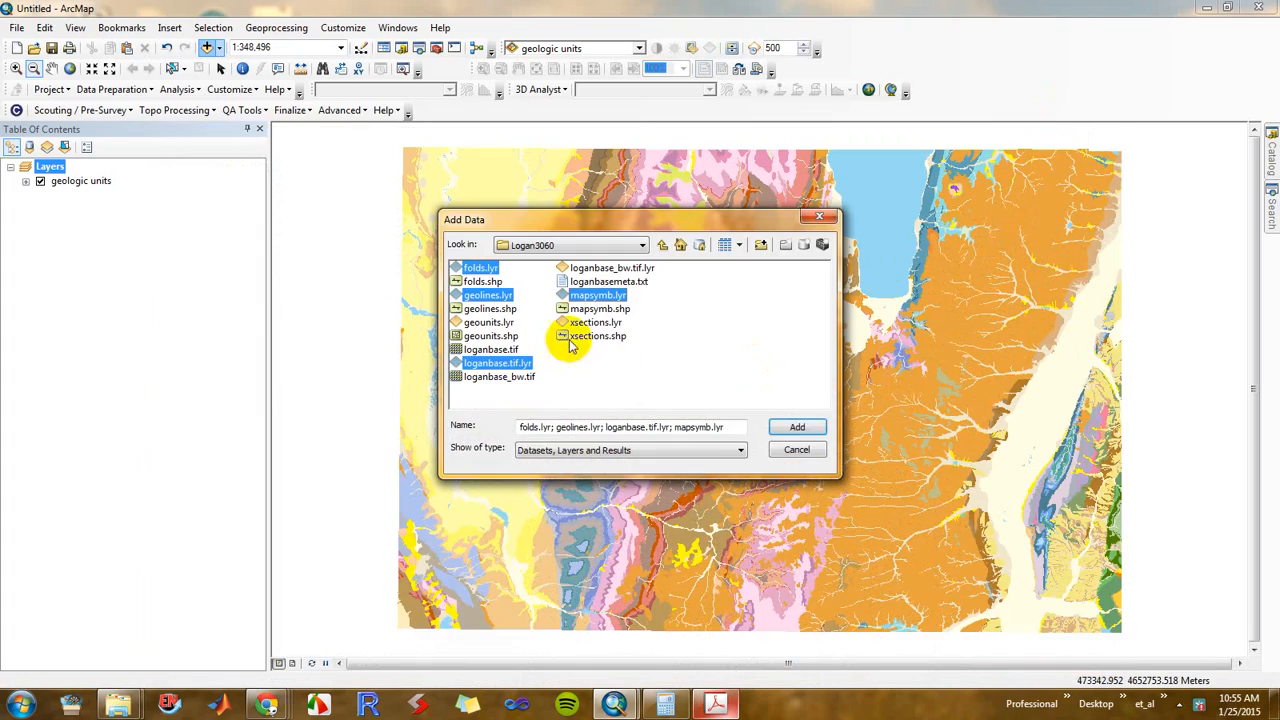
Return to ArcMap, add the four selected layer files to the map, and toggle the geologic units layer off and on to check the base map
click(800, 427)
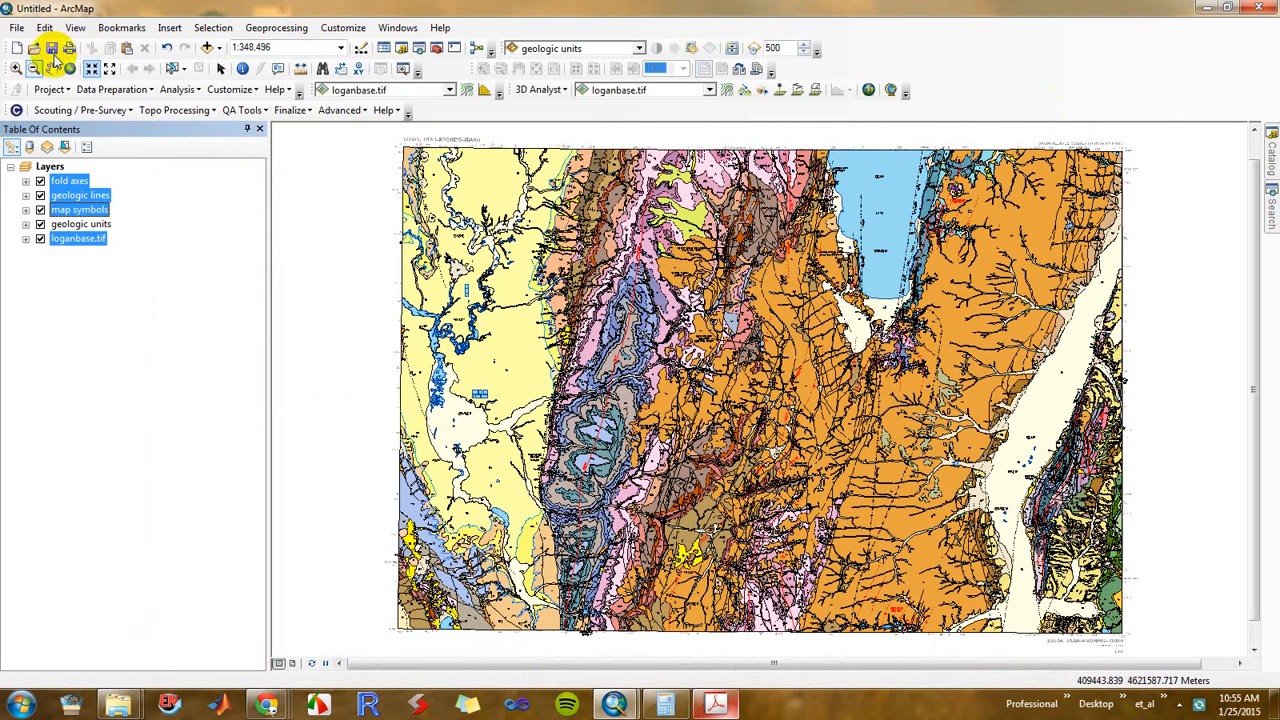
click(90, 278)
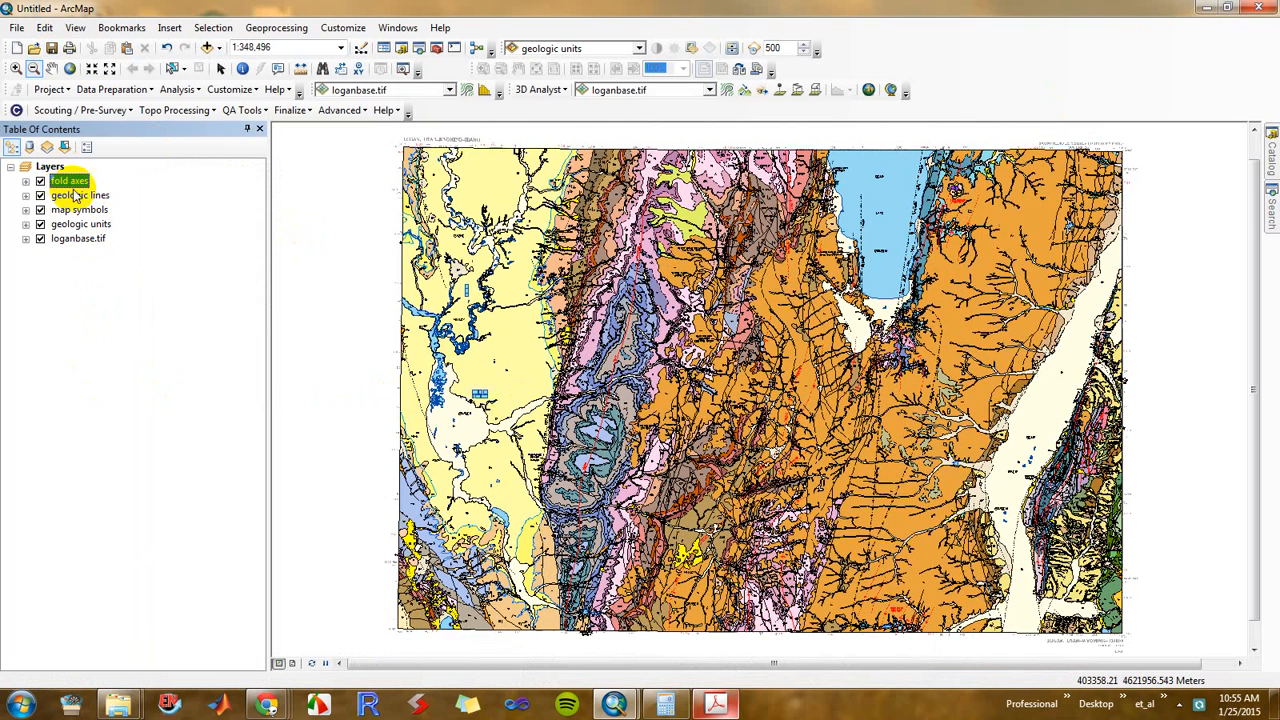
click(80, 197)
click(85, 210)
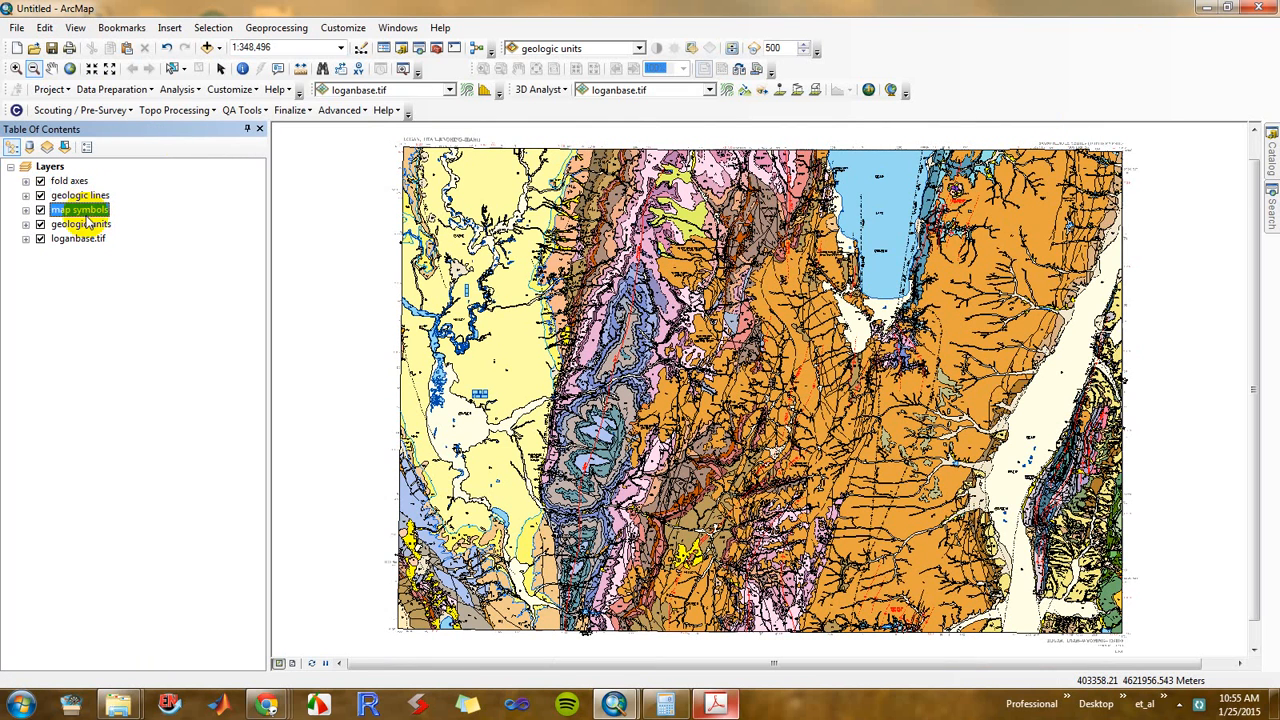
click(41, 226)
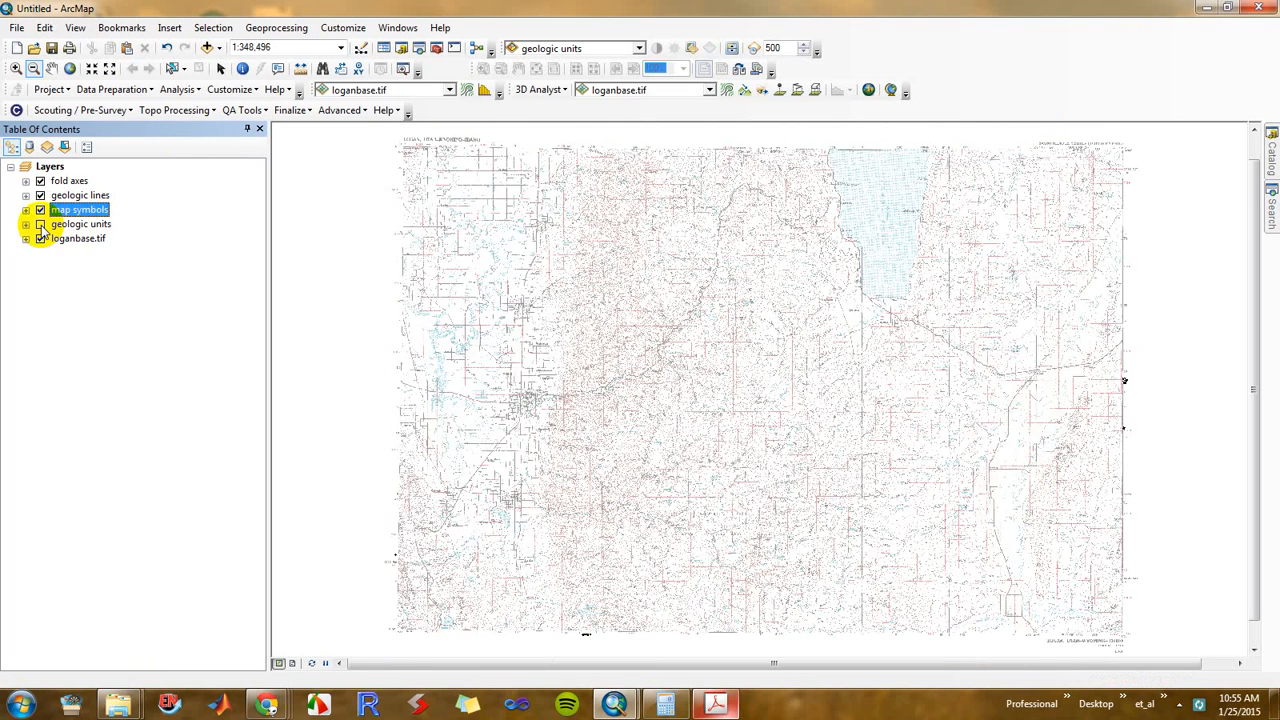
click(41, 226)
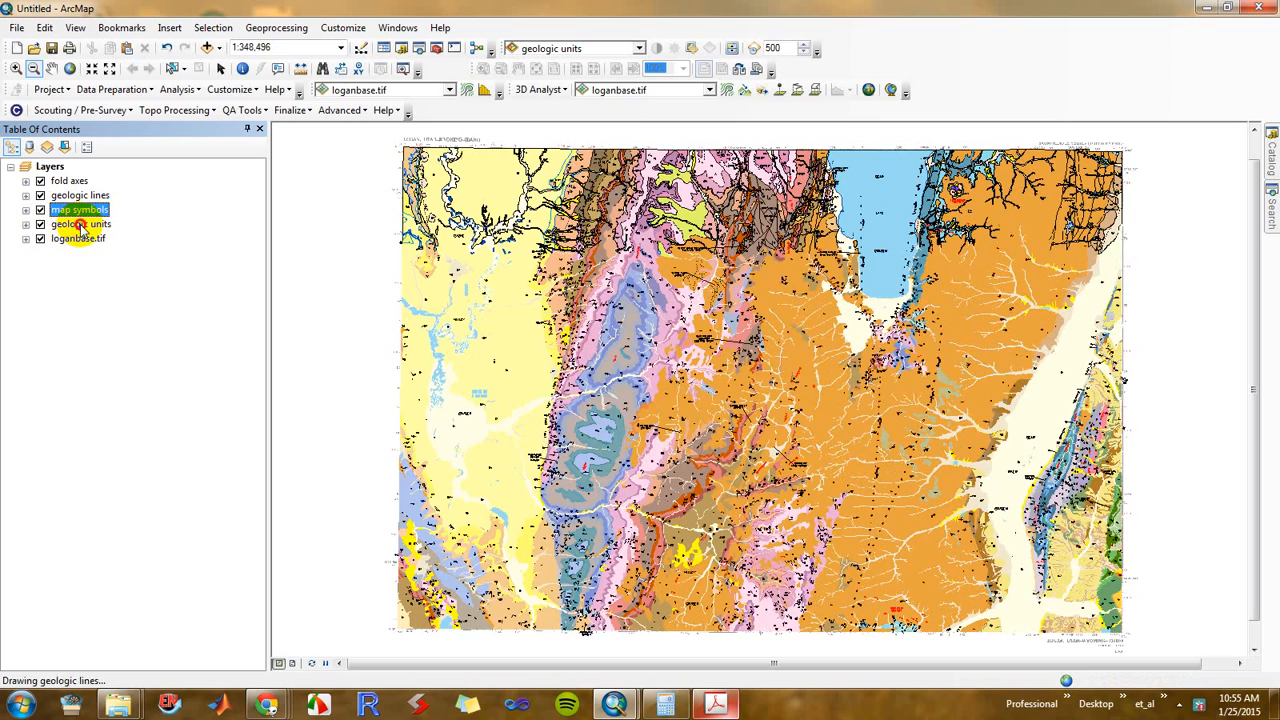
Check the transparency setting in the display properties of the geologic units layer and close the properties
click(81, 224)
double_click(75, 226)
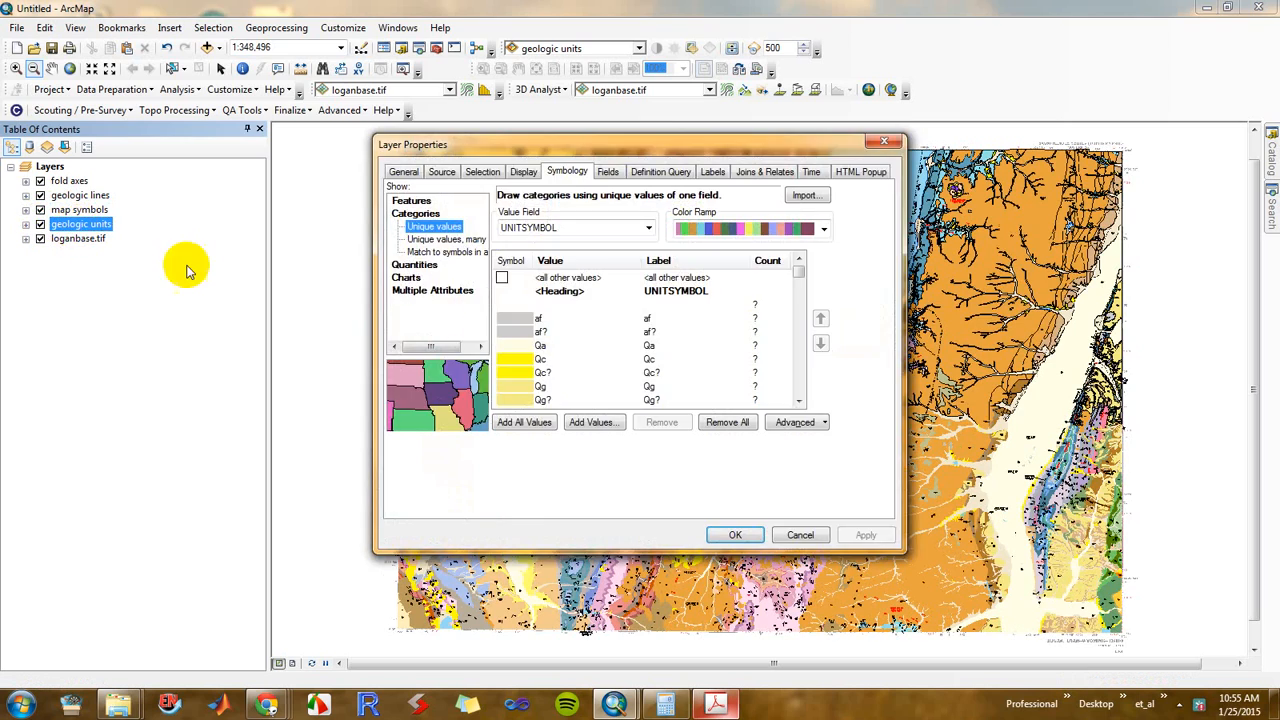
click(523, 171)
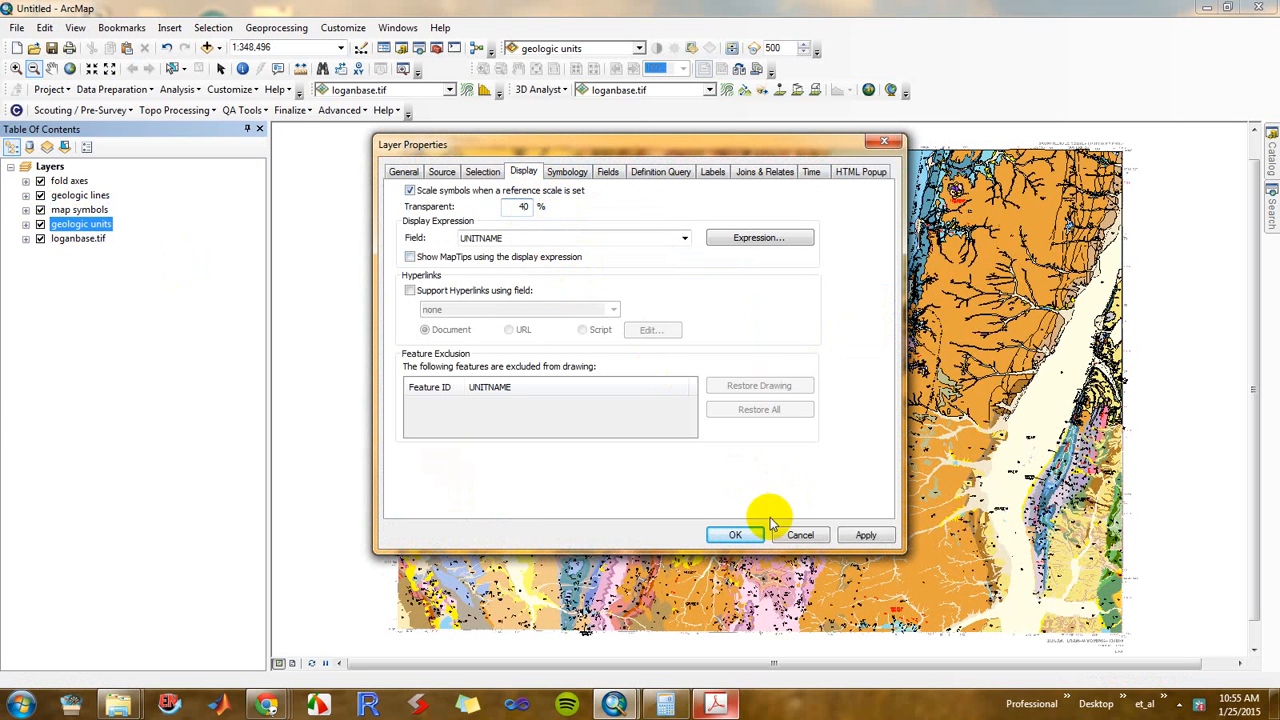
click(740, 534)
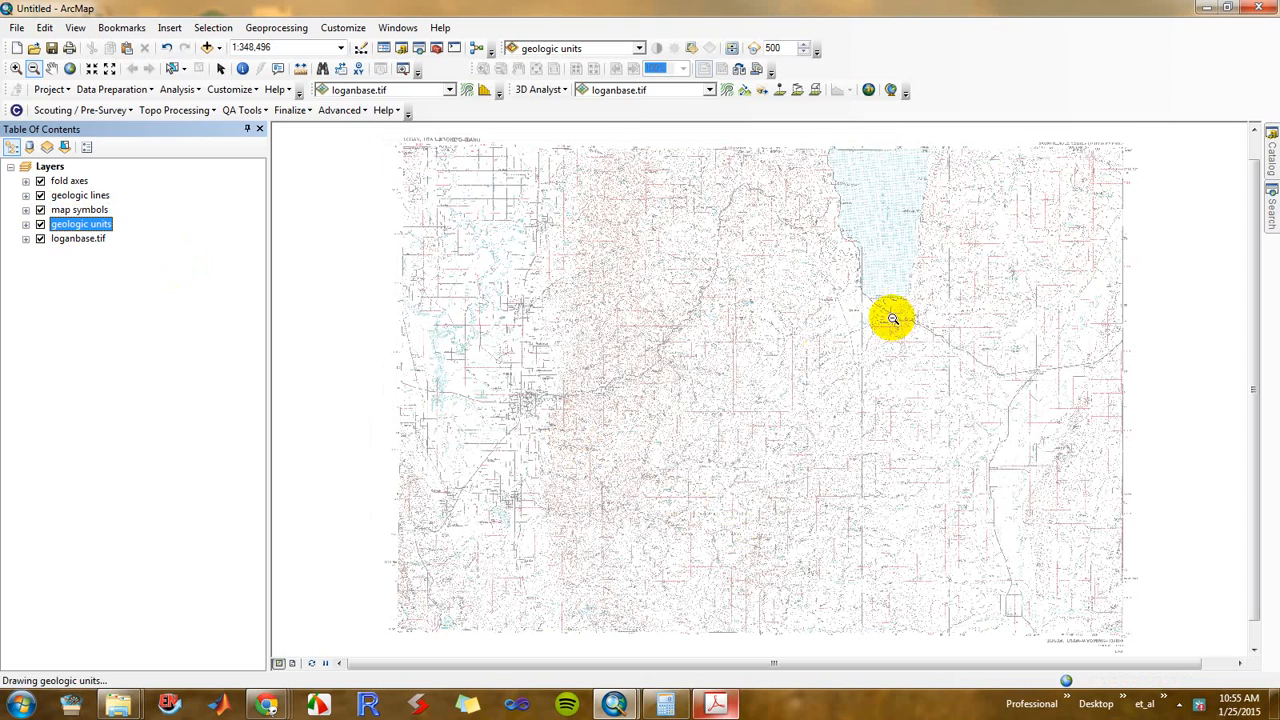